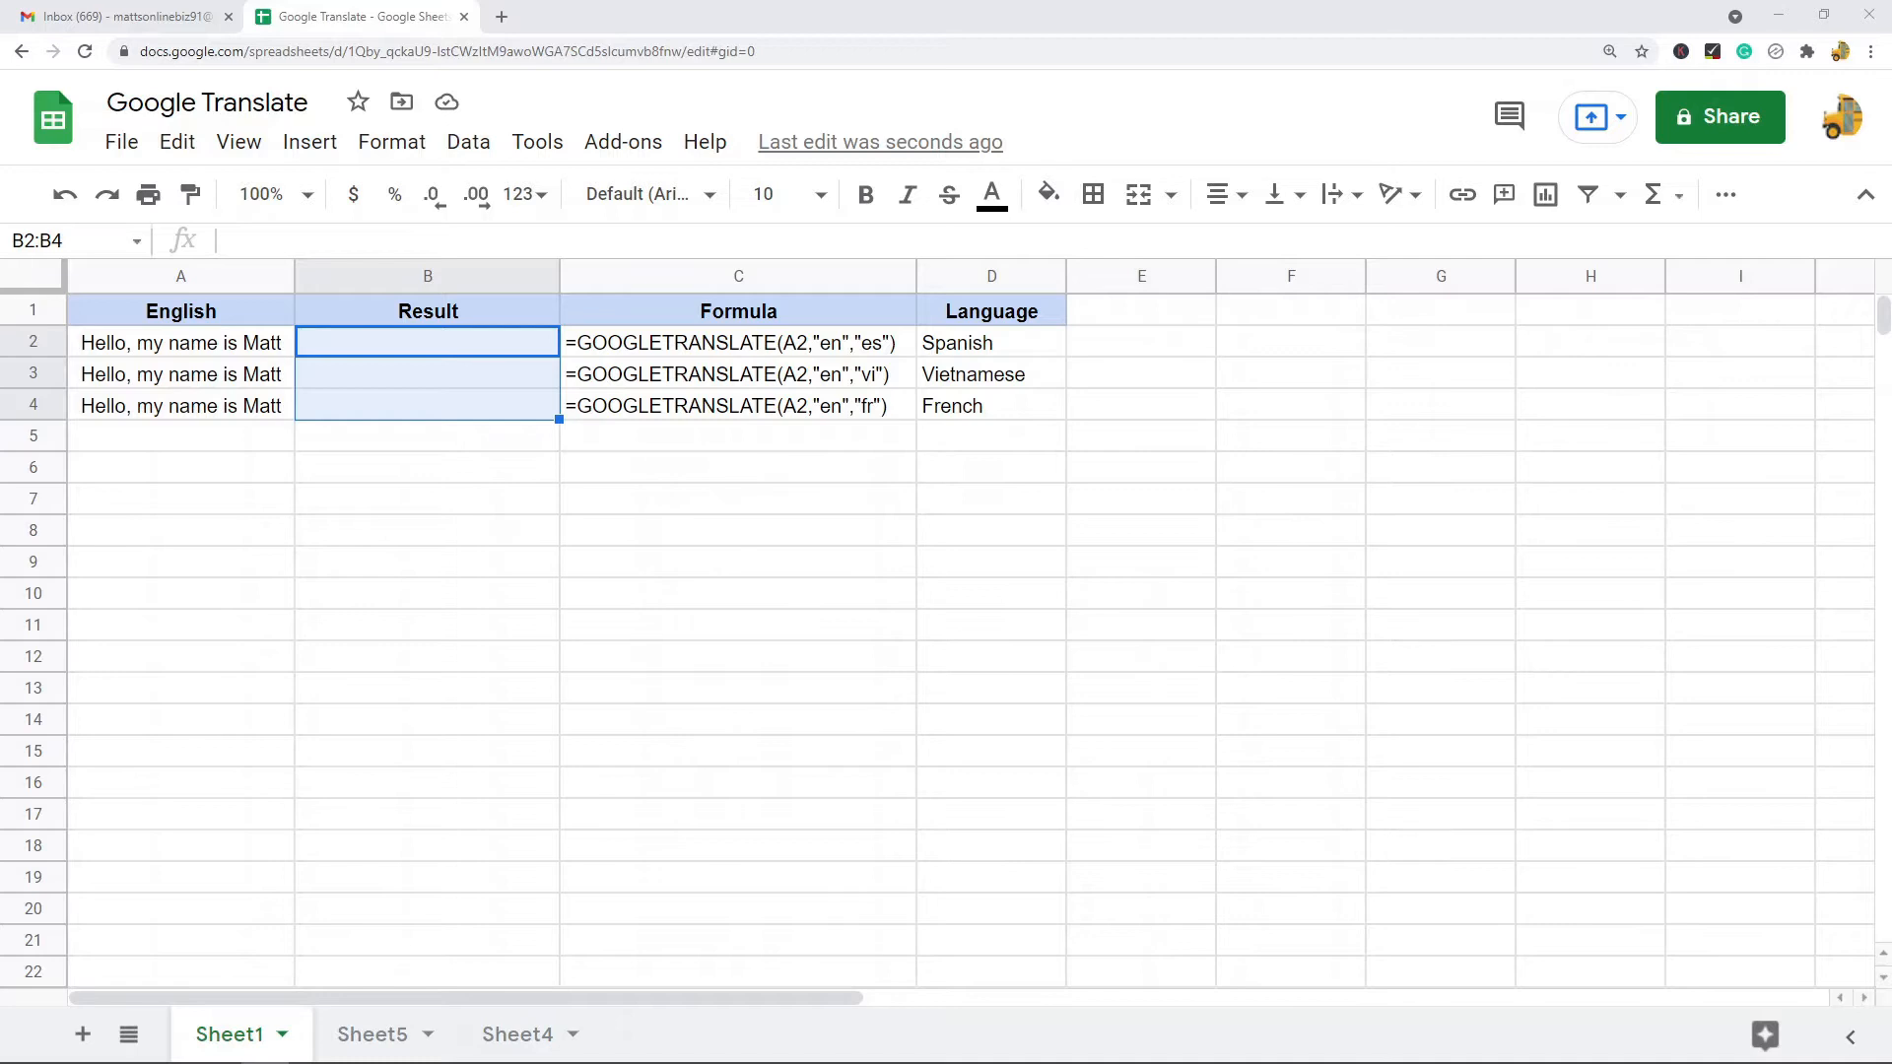
- Examine the GOOGLETRANSLATE syntax and its text, source_language and target_language arguments on Sheet5
click(386, 1035)
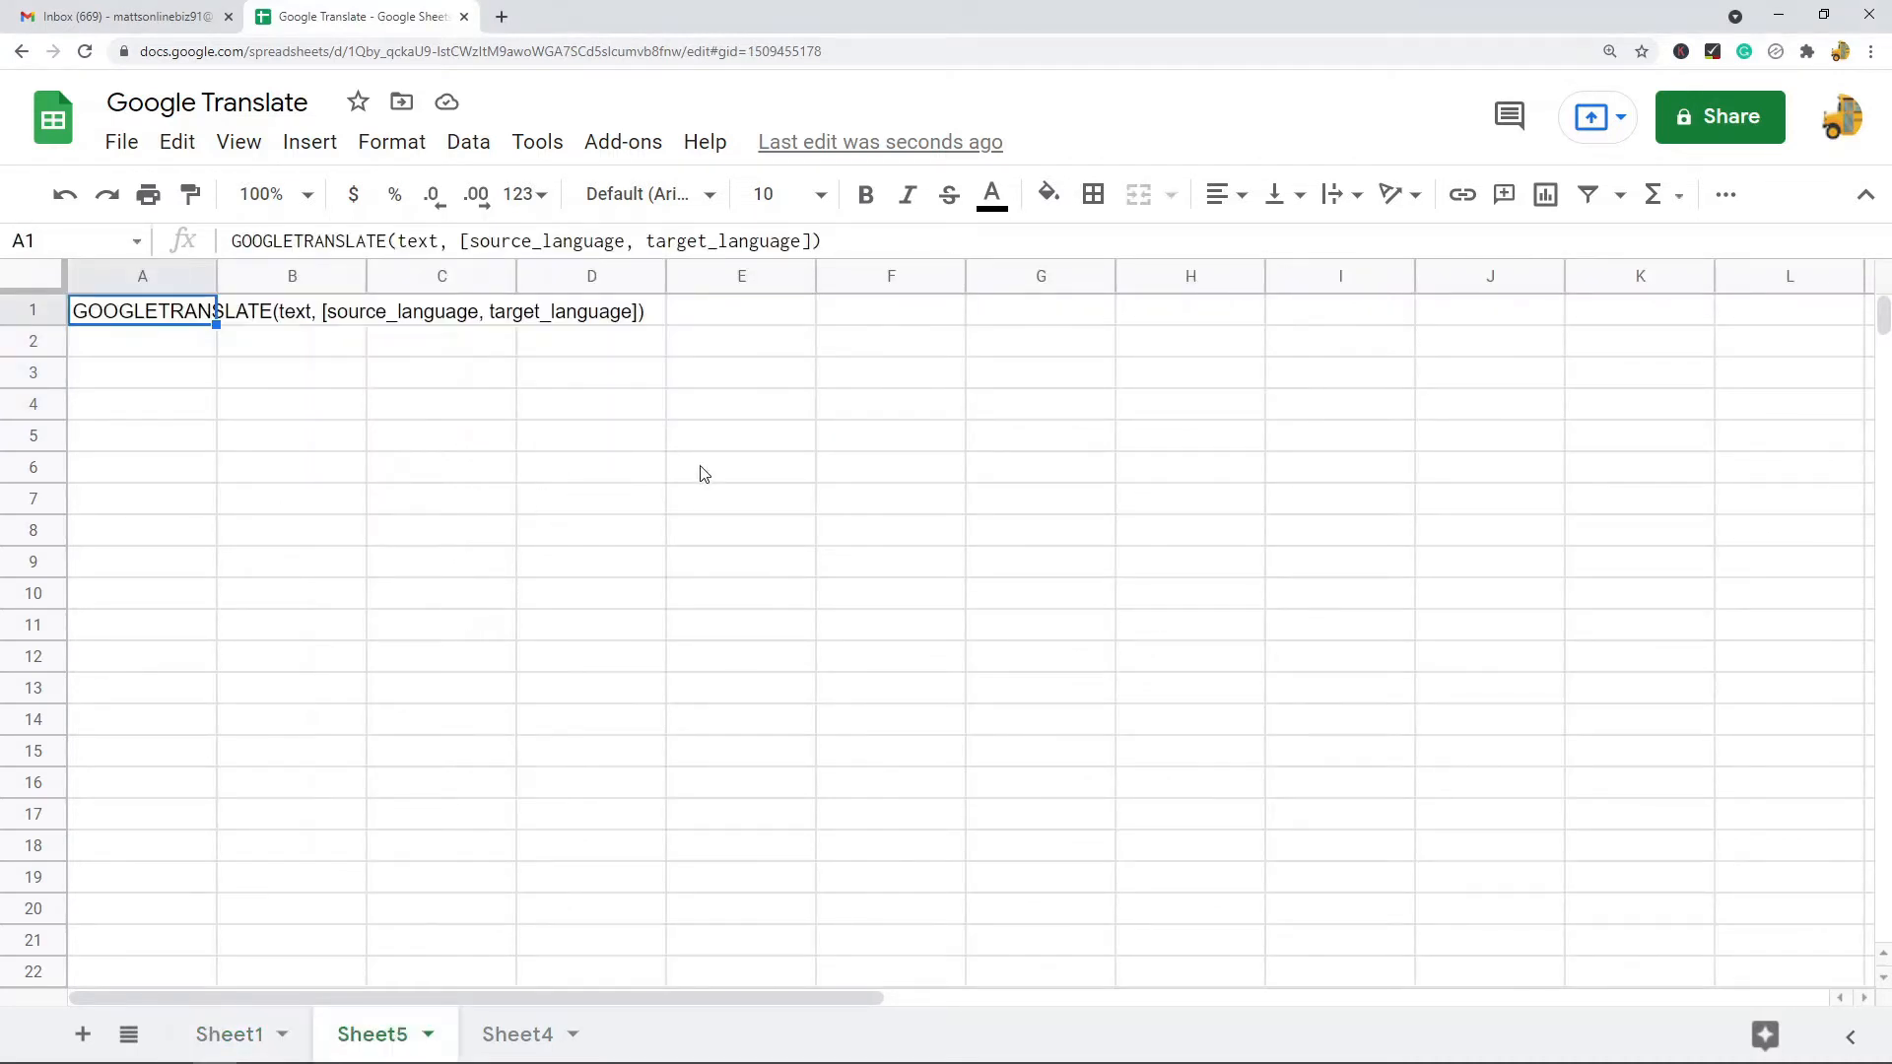
double_click(419, 243)
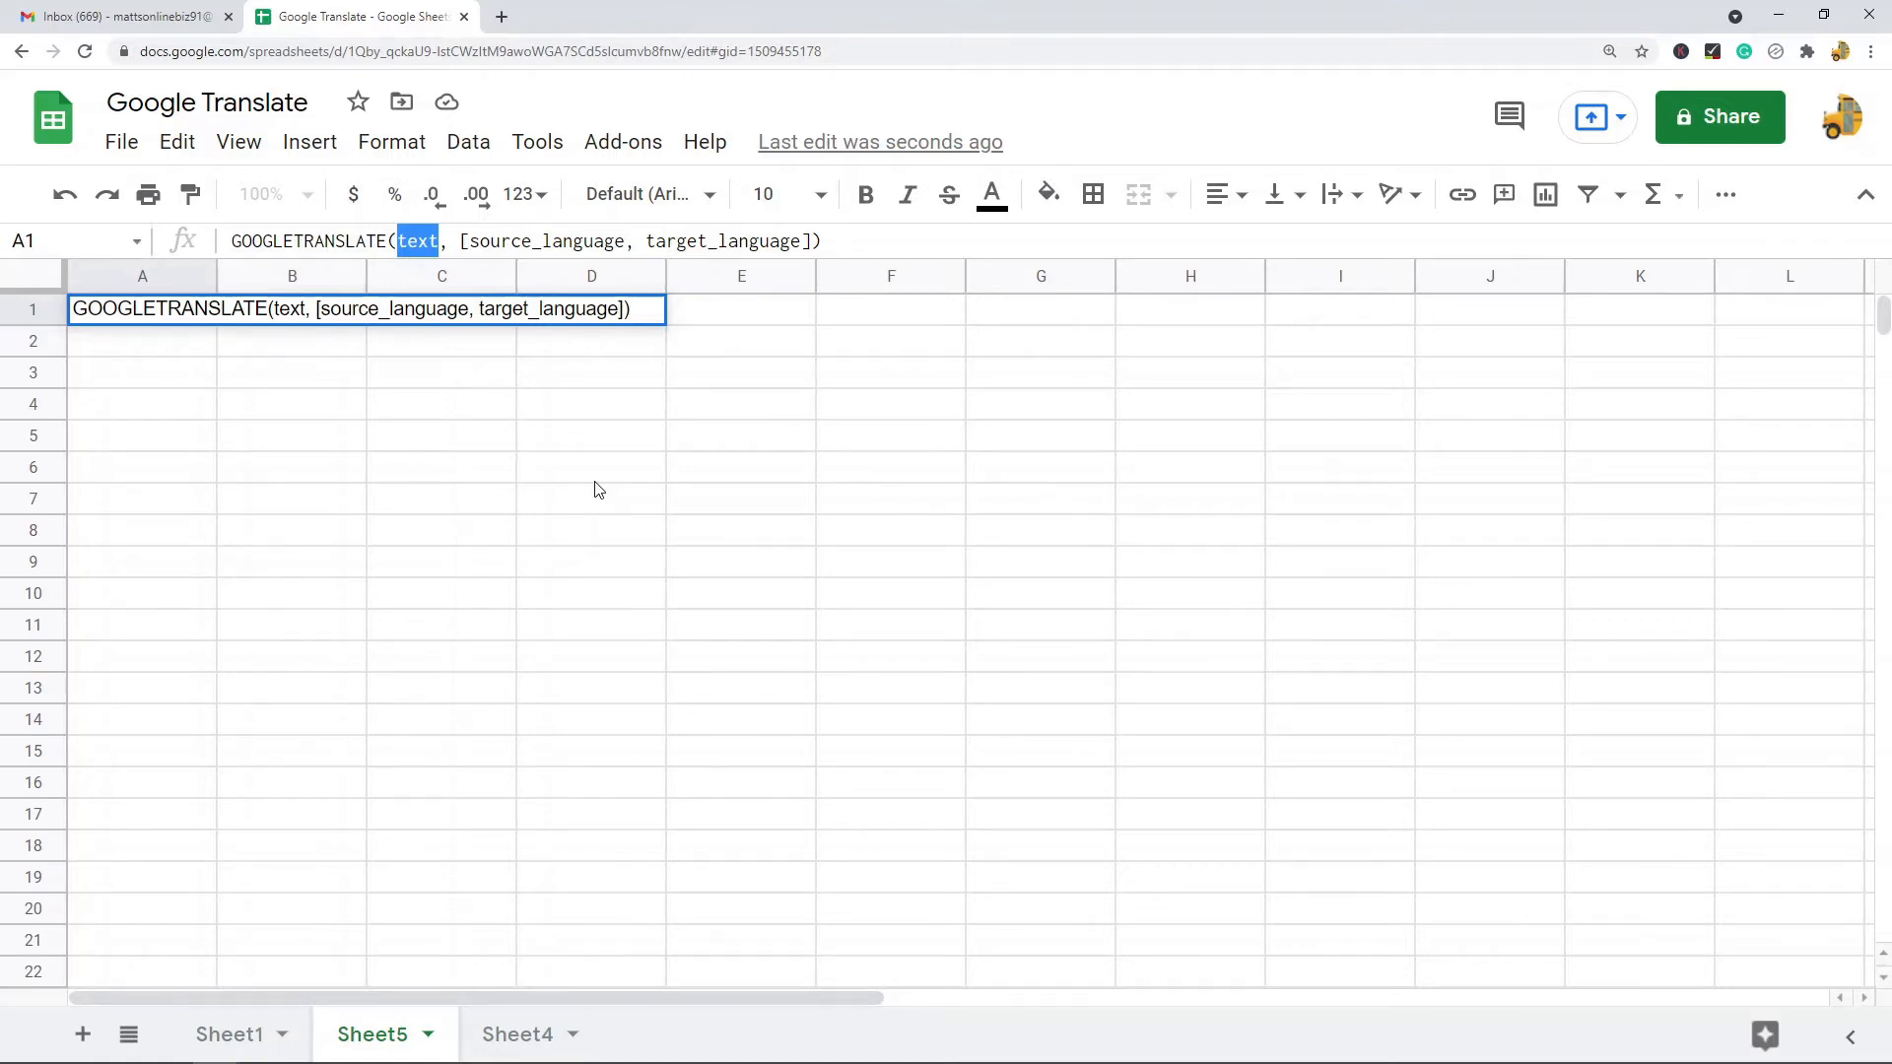
drag(470, 241, 612, 241)
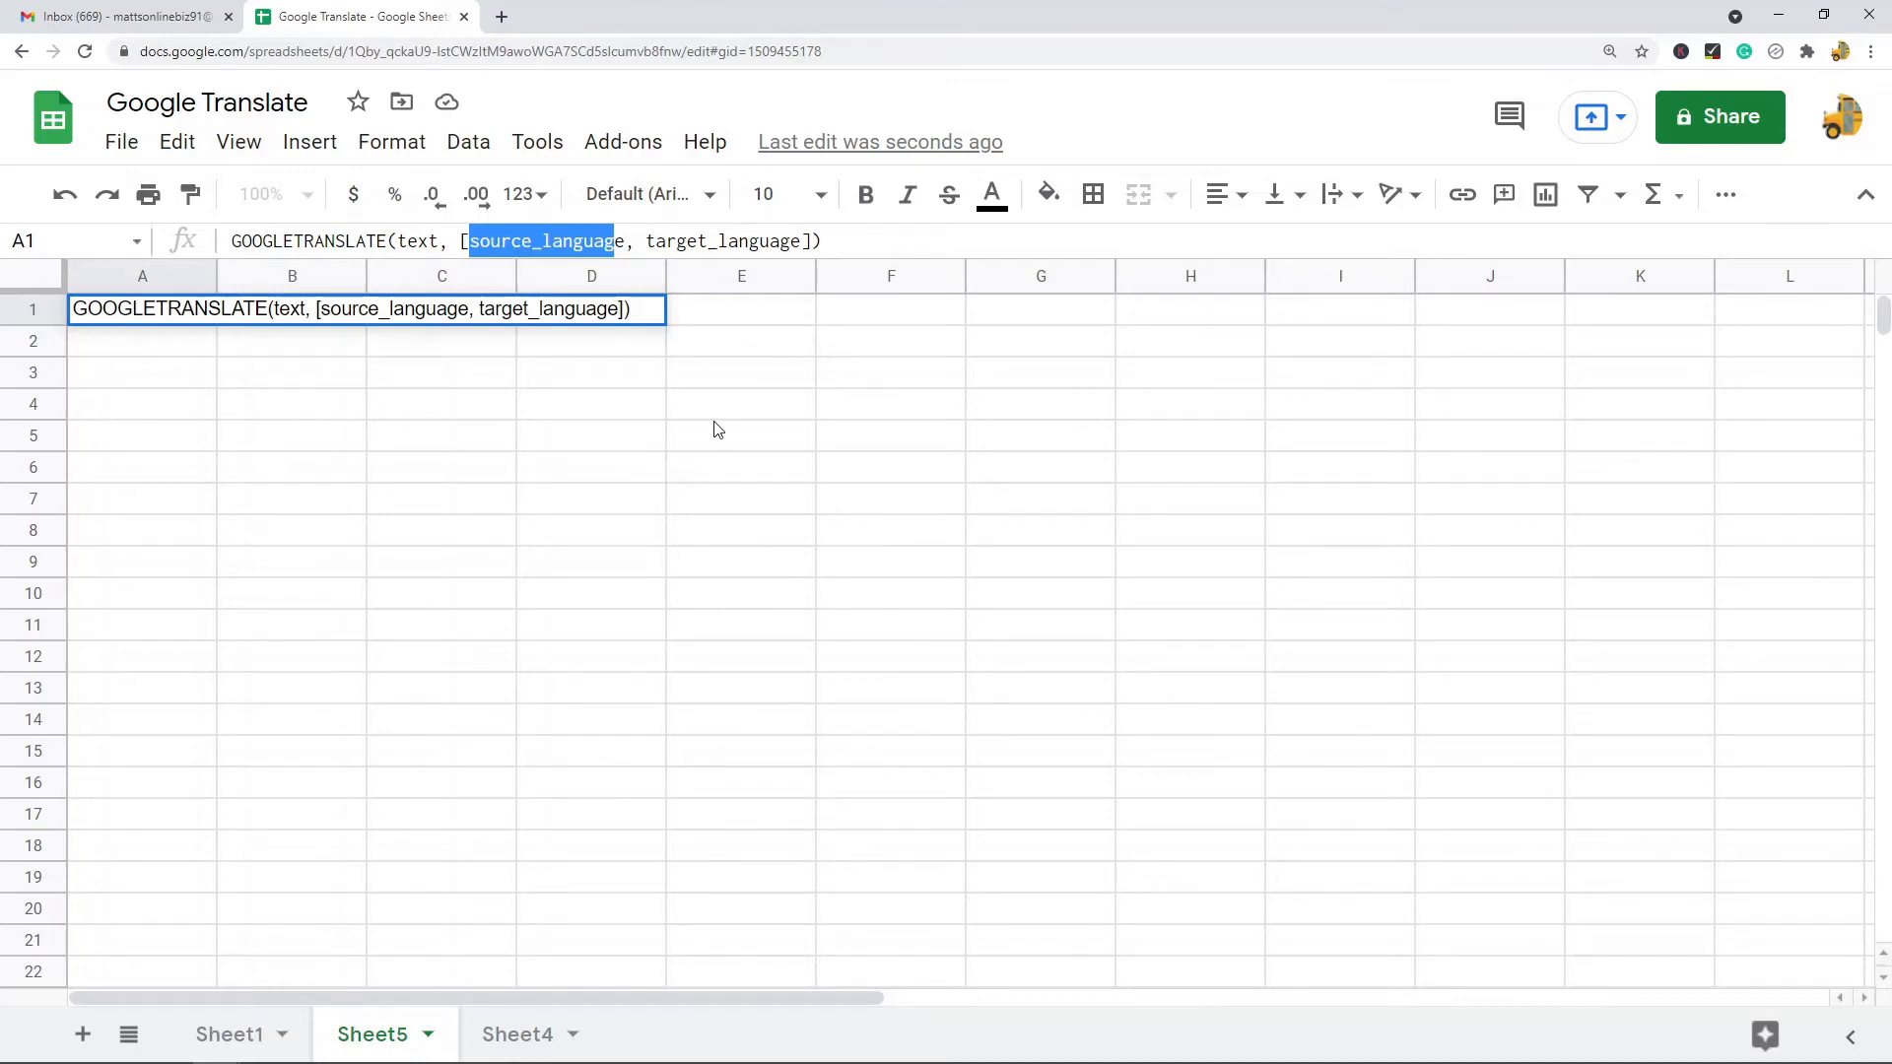
click(649, 241)
drag(649, 241, 800, 242)
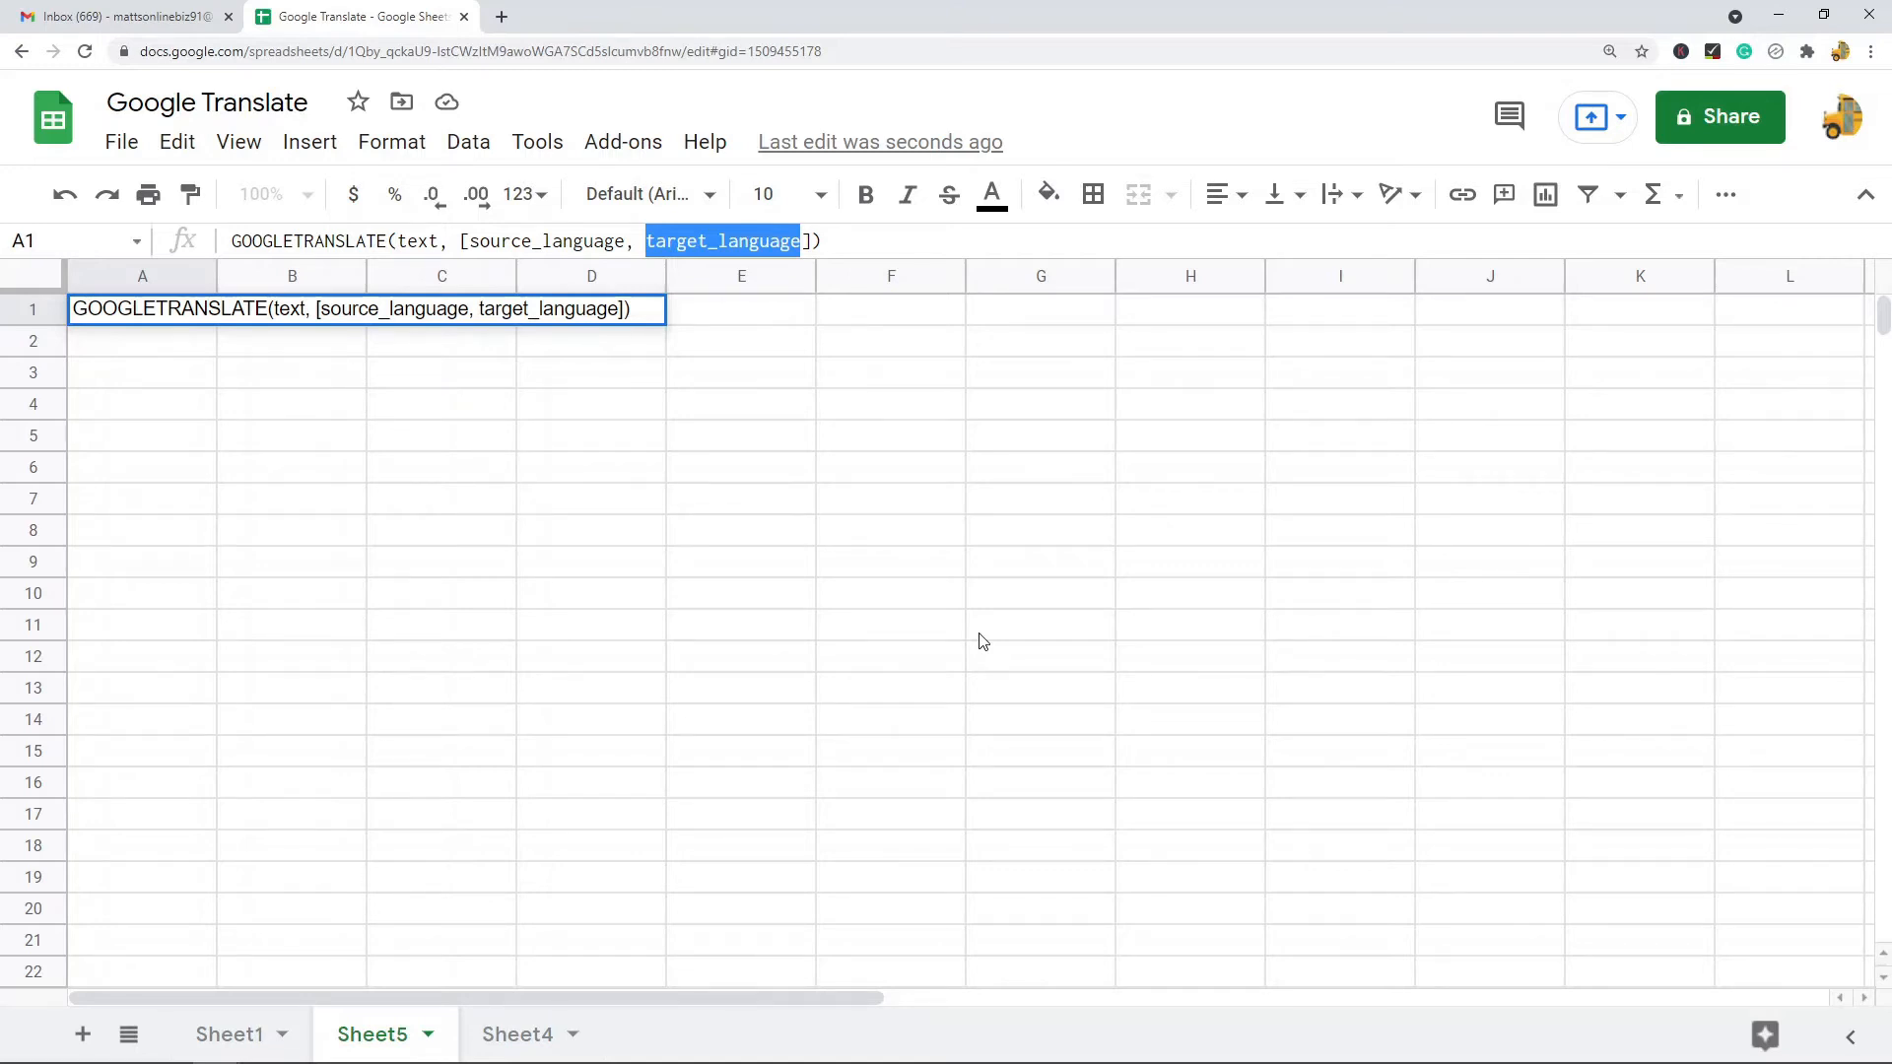
drag(632, 241, 477, 246)
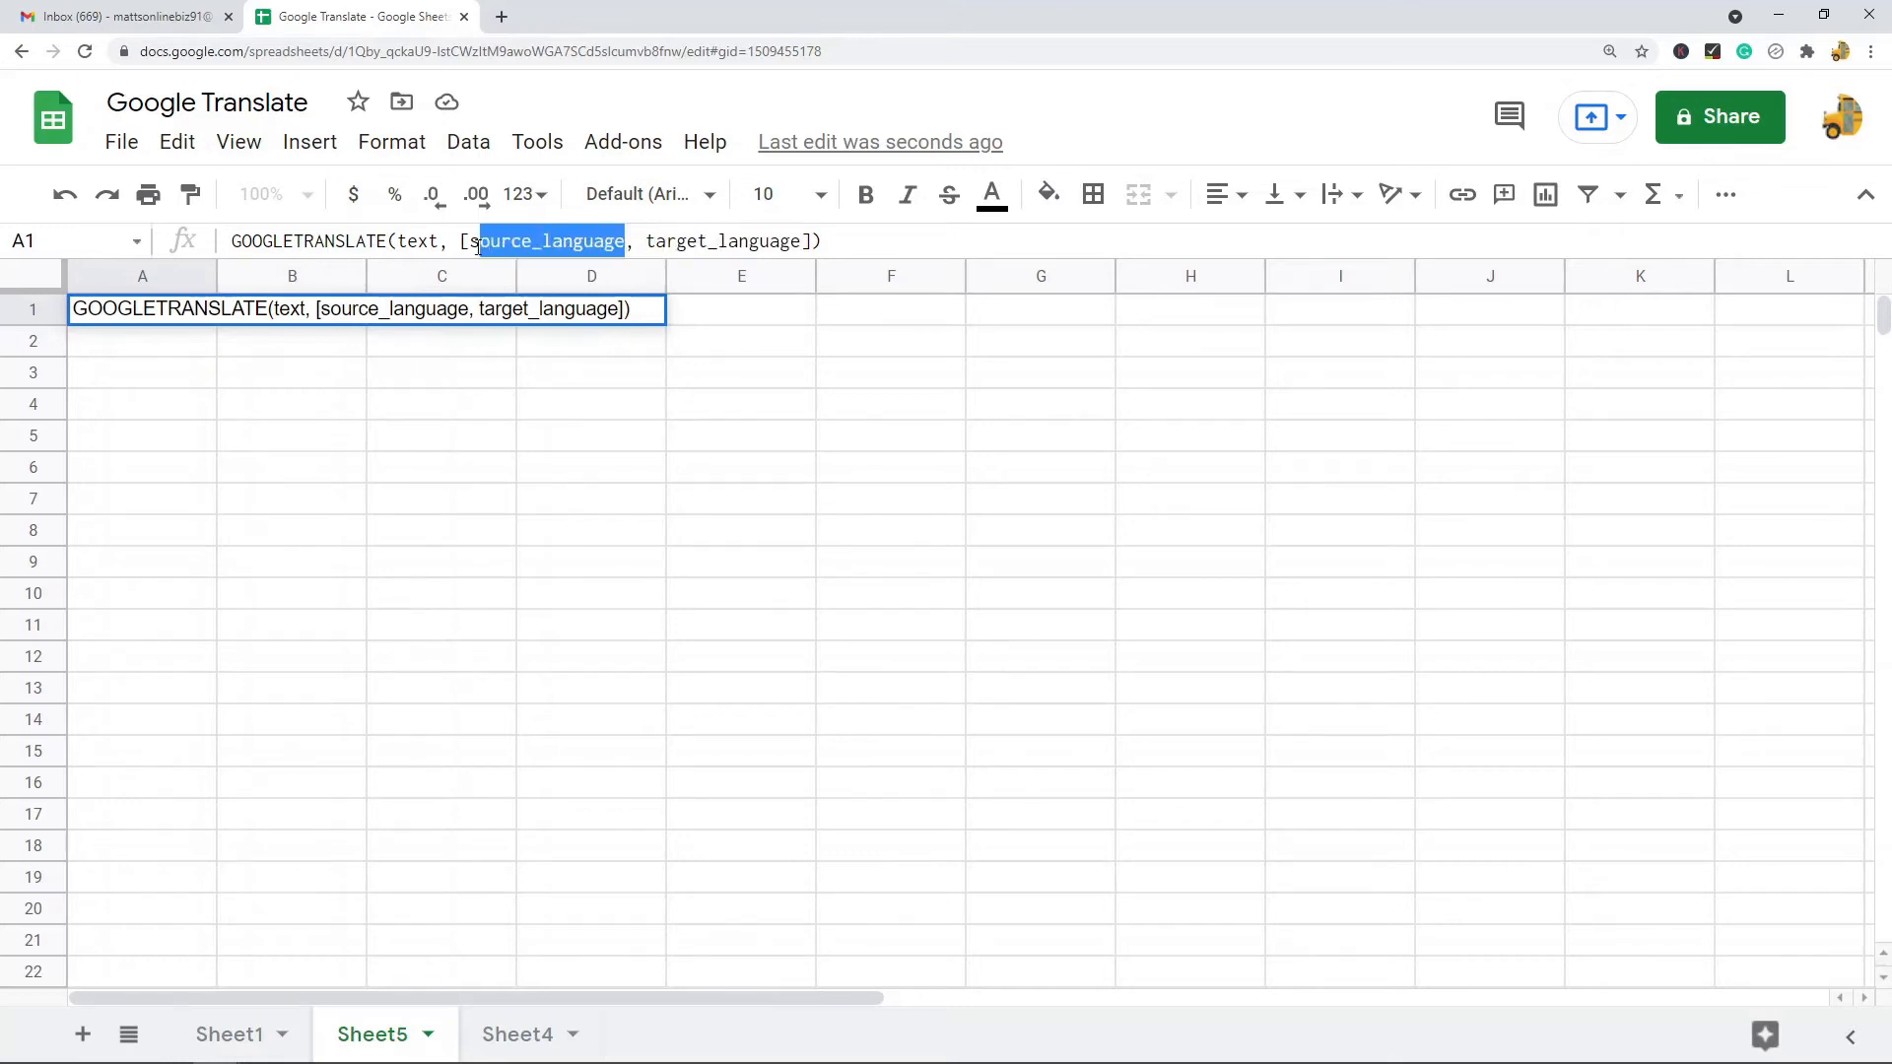
click(647, 244)
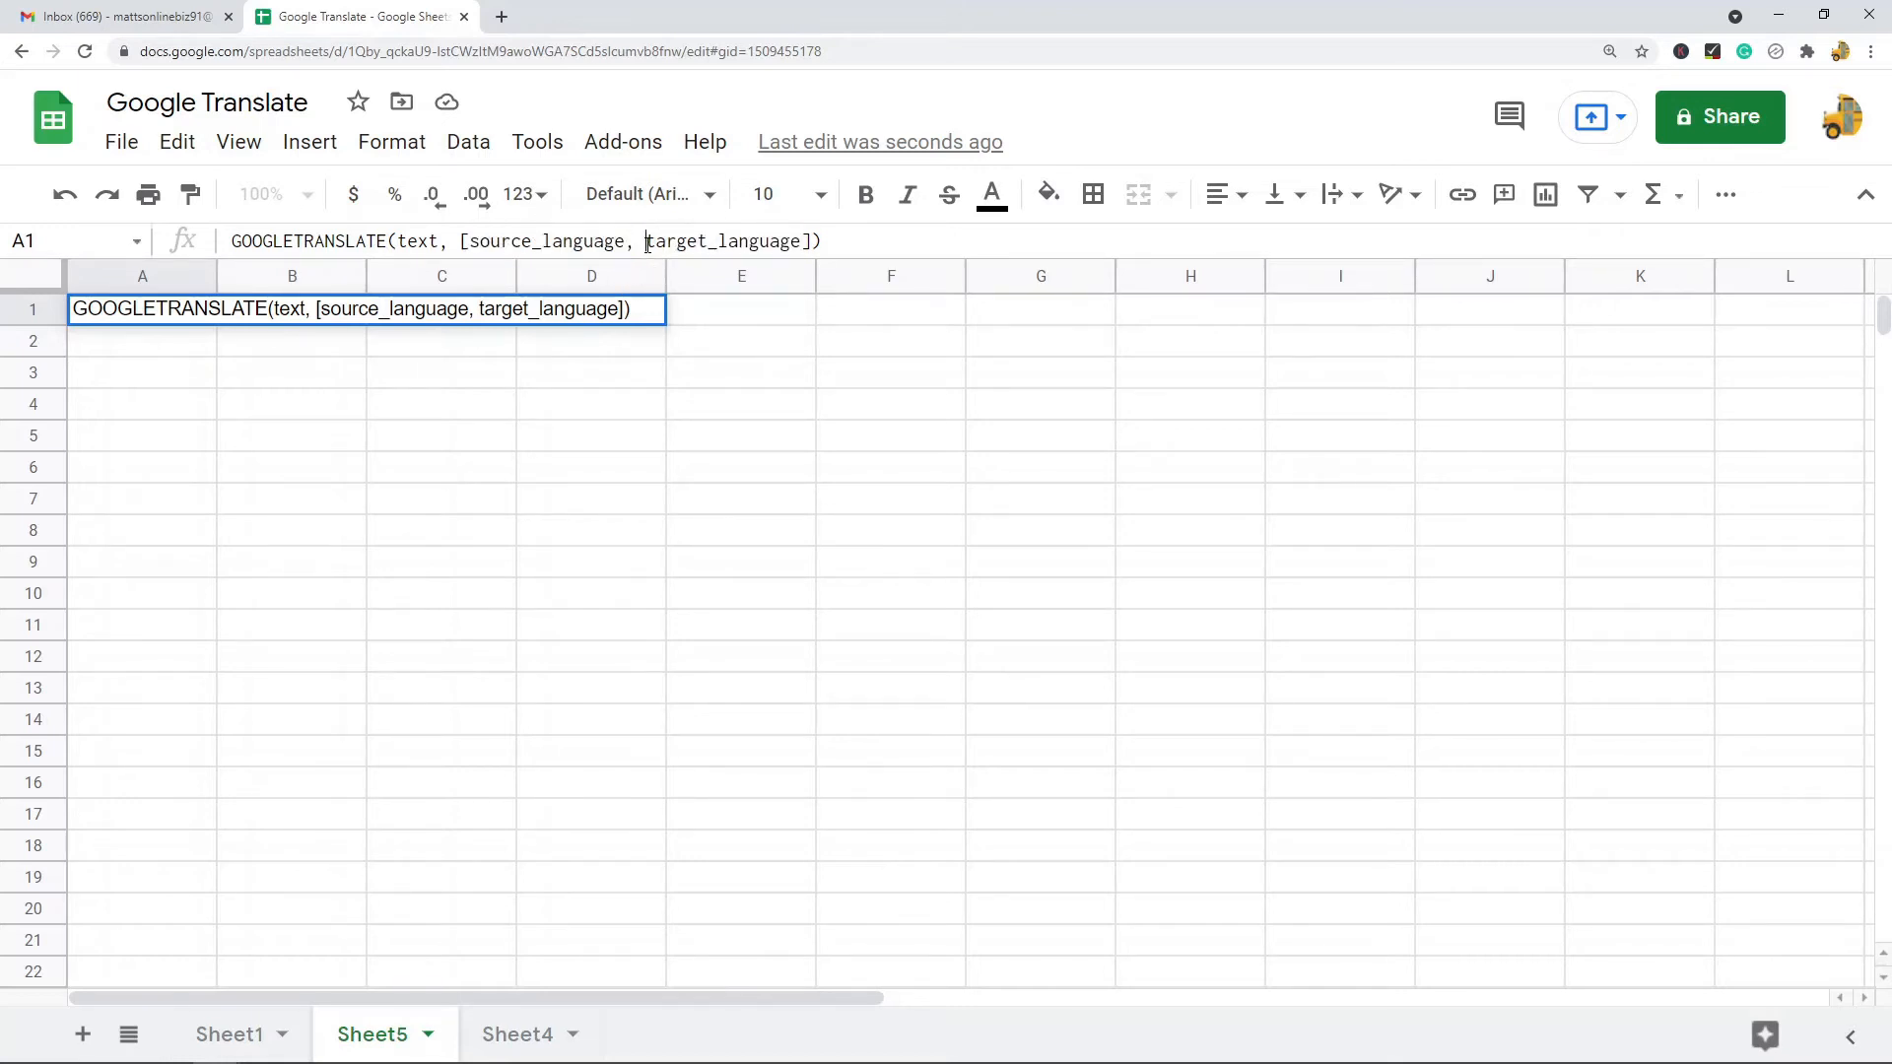
drag(647, 244, 808, 239)
- Browse the list of language names and their codes on Sheet4
click(512, 1034)
scroll(764, 461, up, 12)
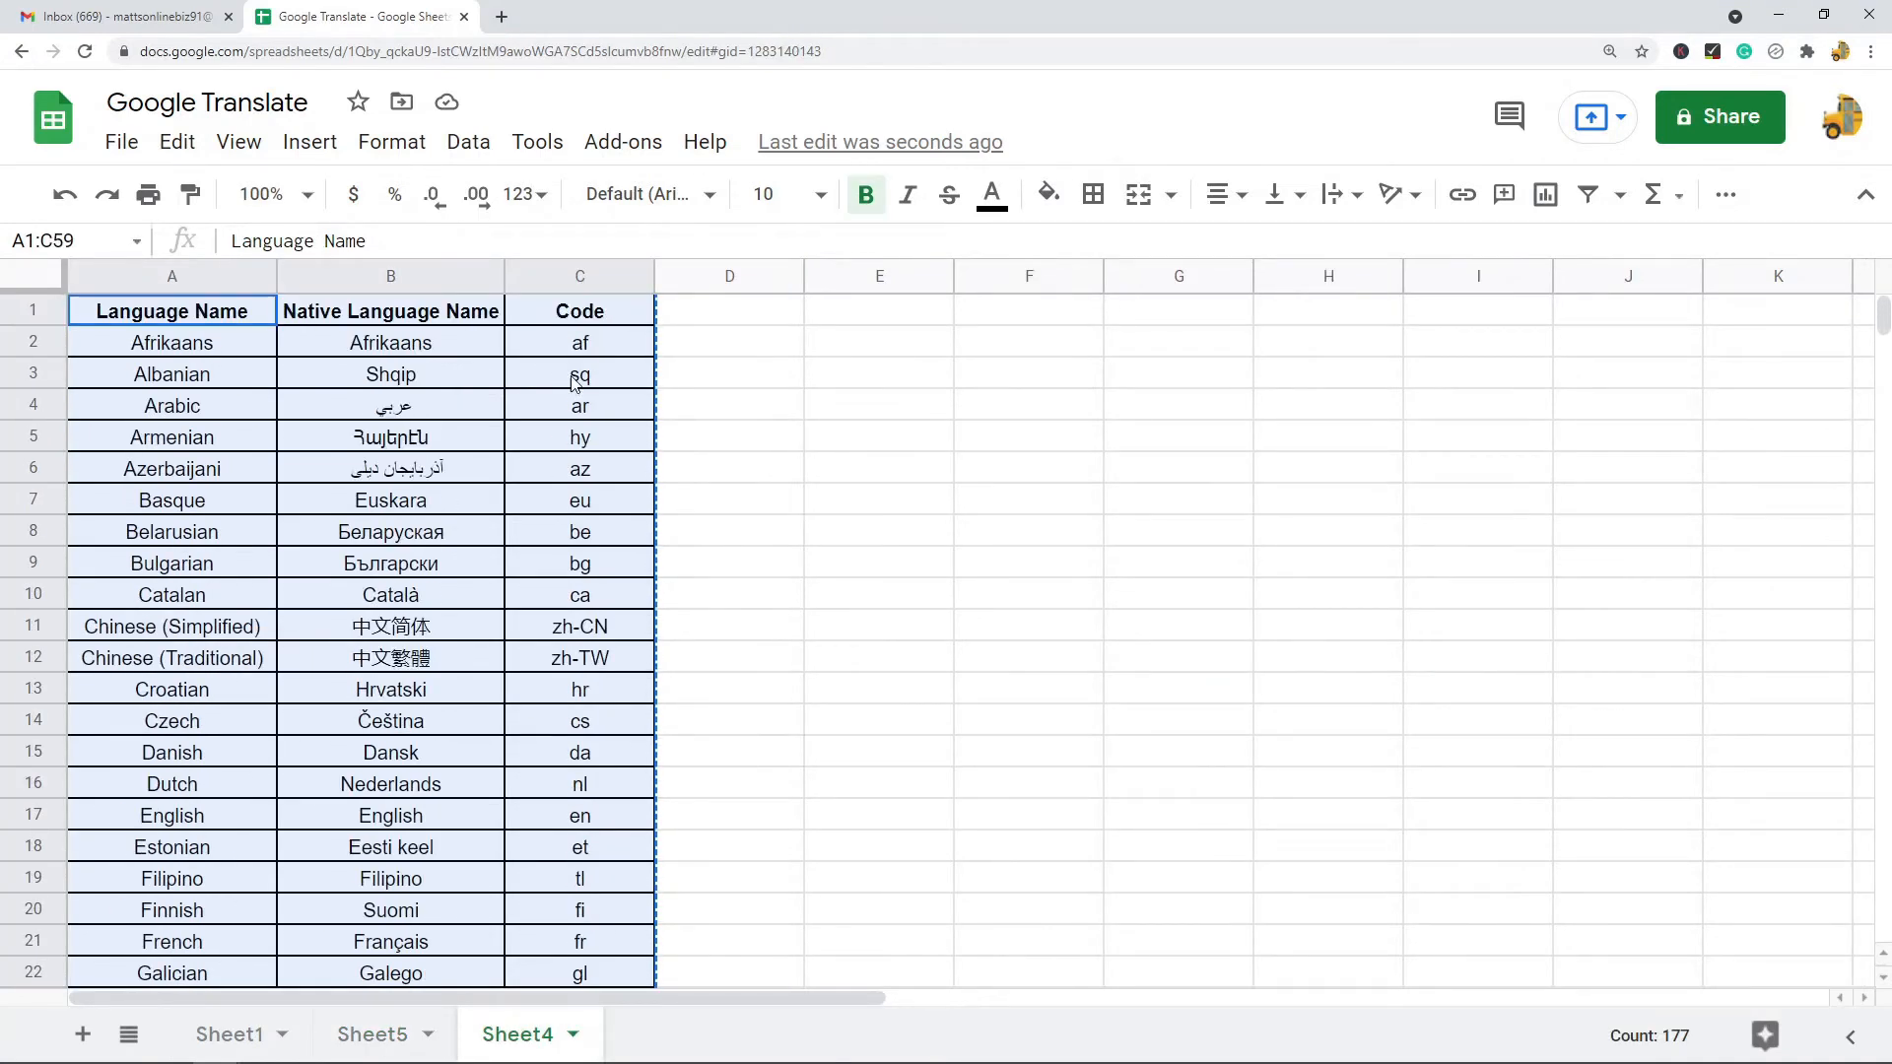
click(594, 347)
click(622, 382)
click(617, 412)
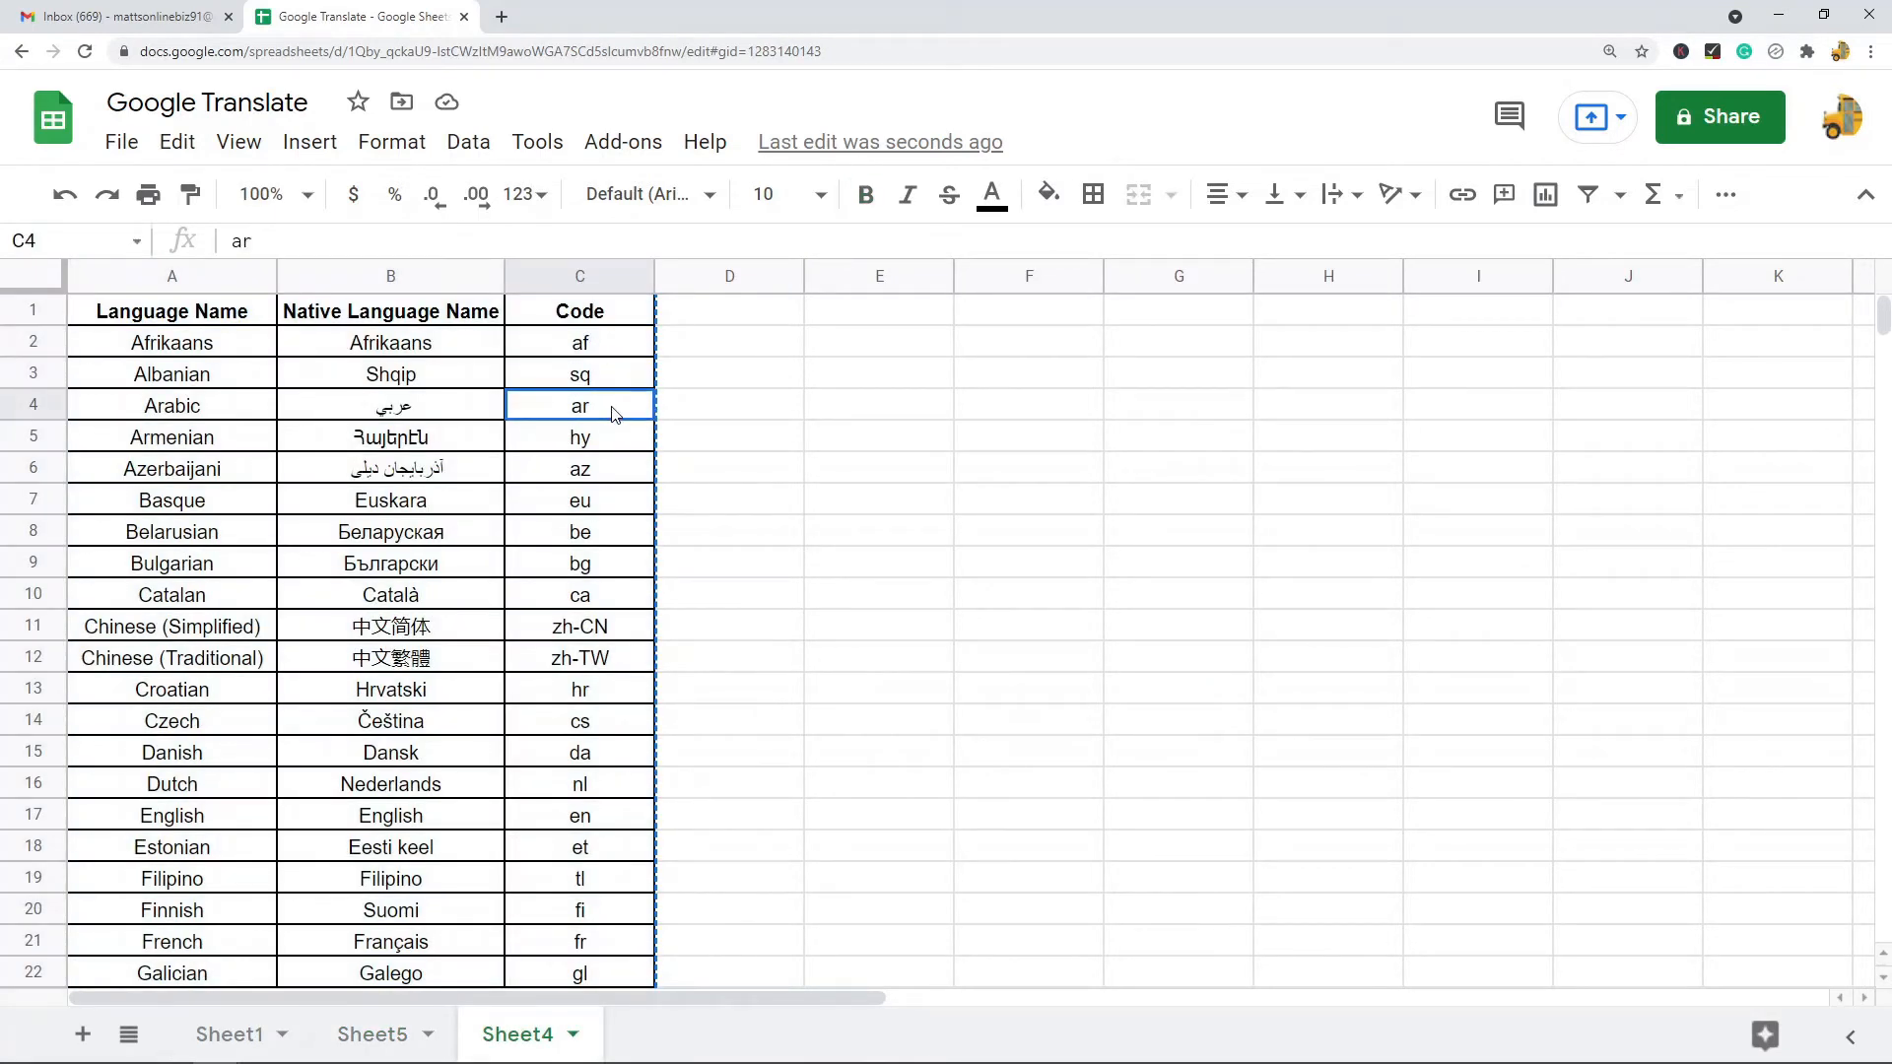
click(606, 445)
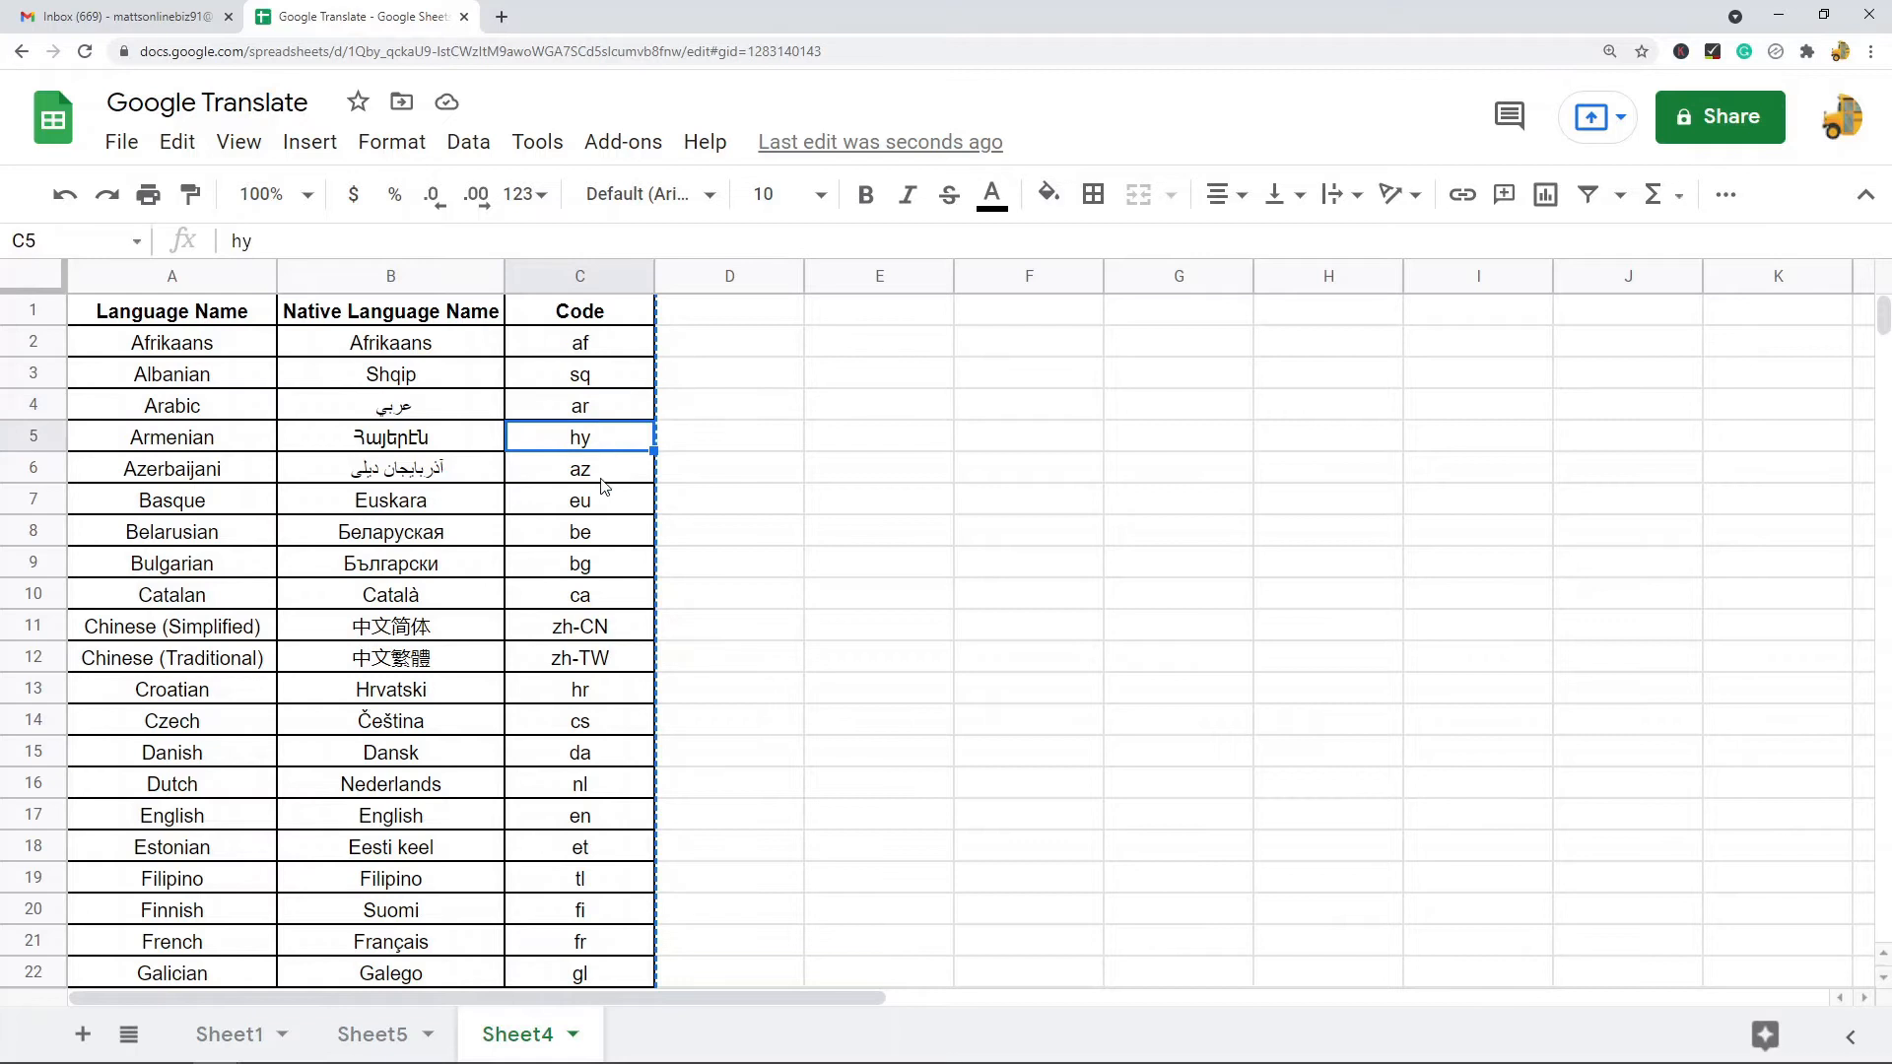
click(604, 477)
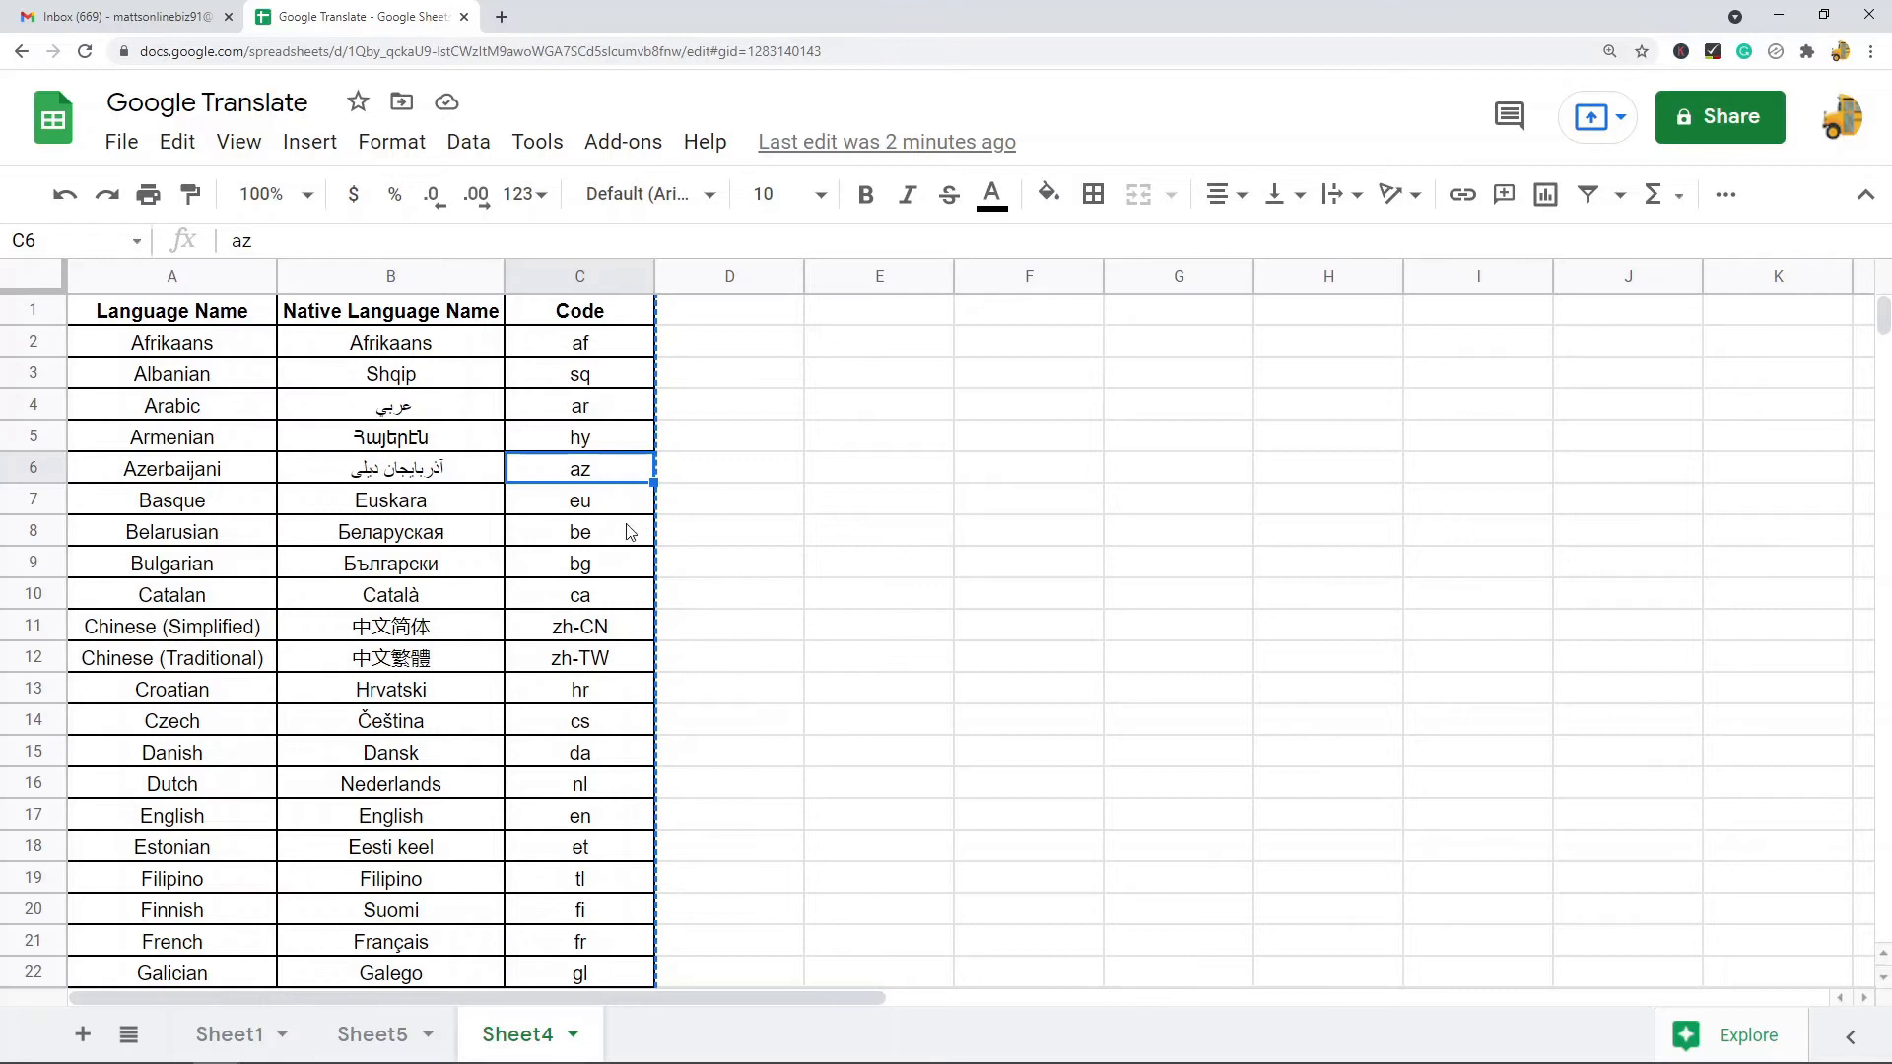
scroll(628, 660, down, 4)
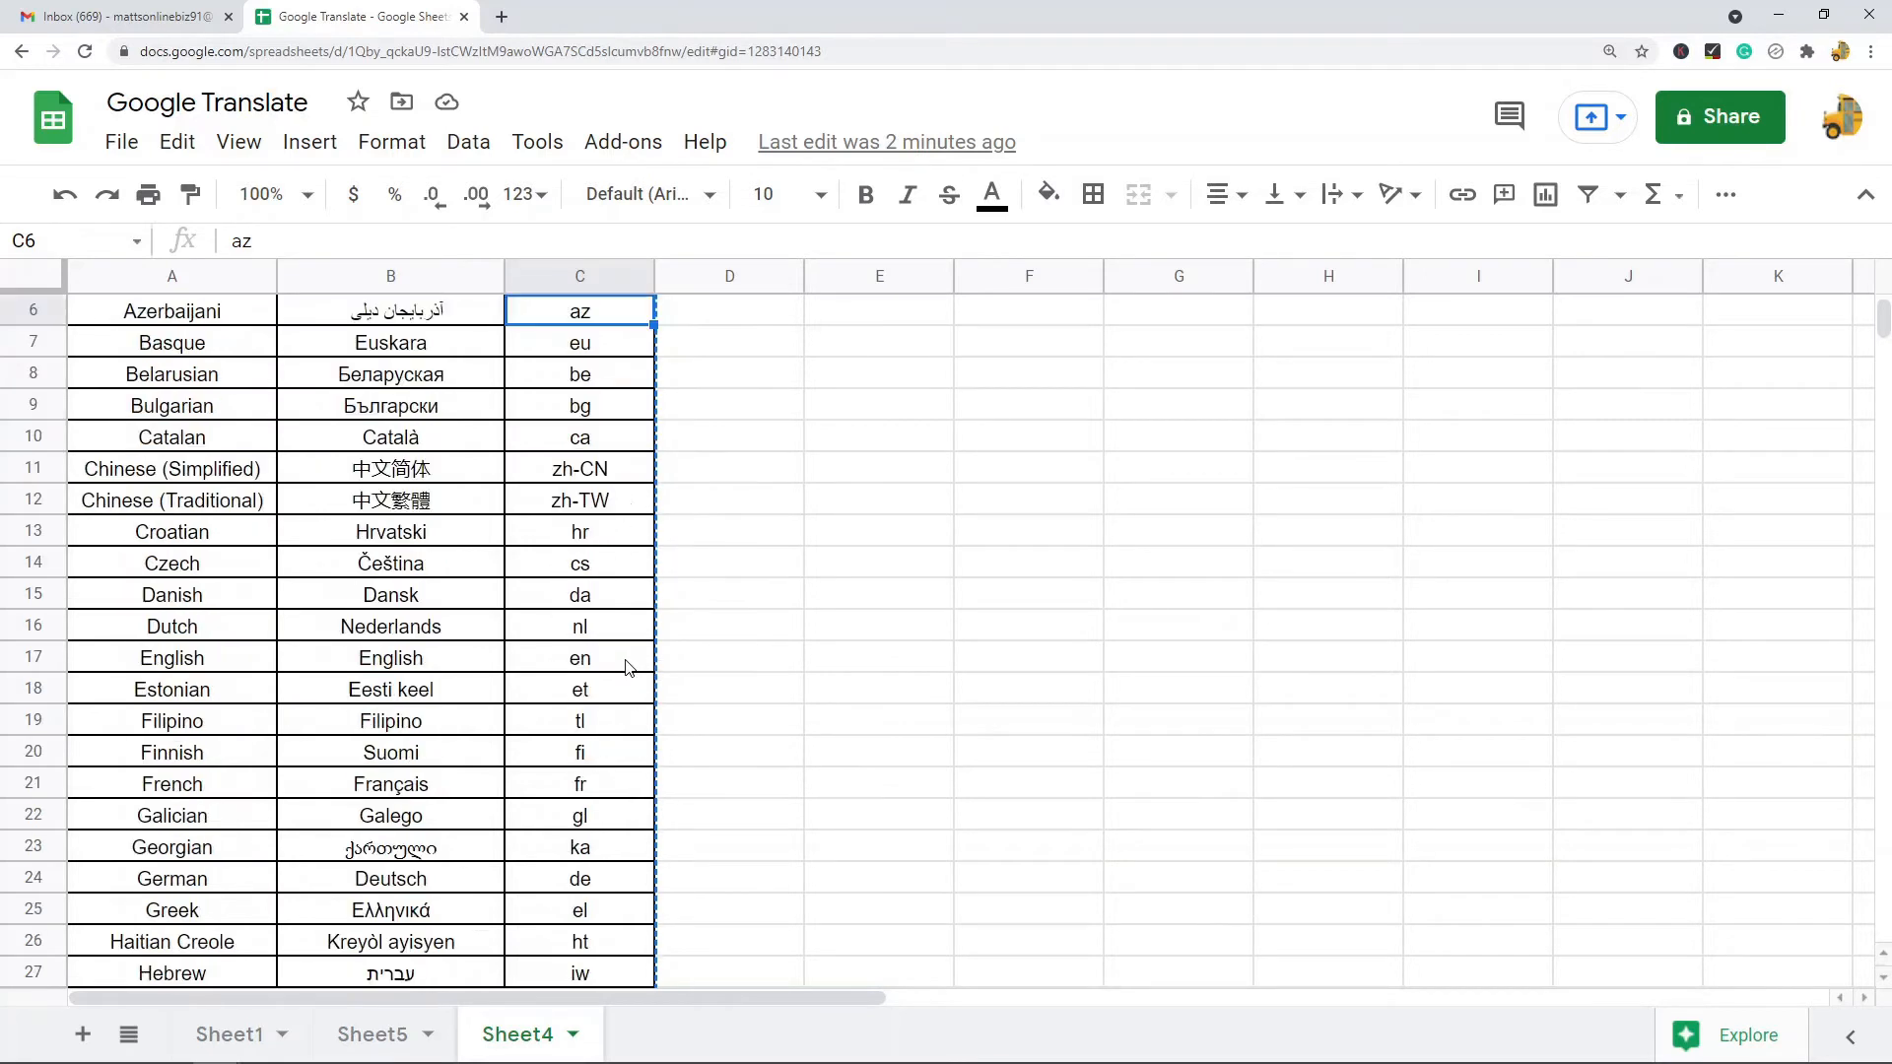
click(595, 445)
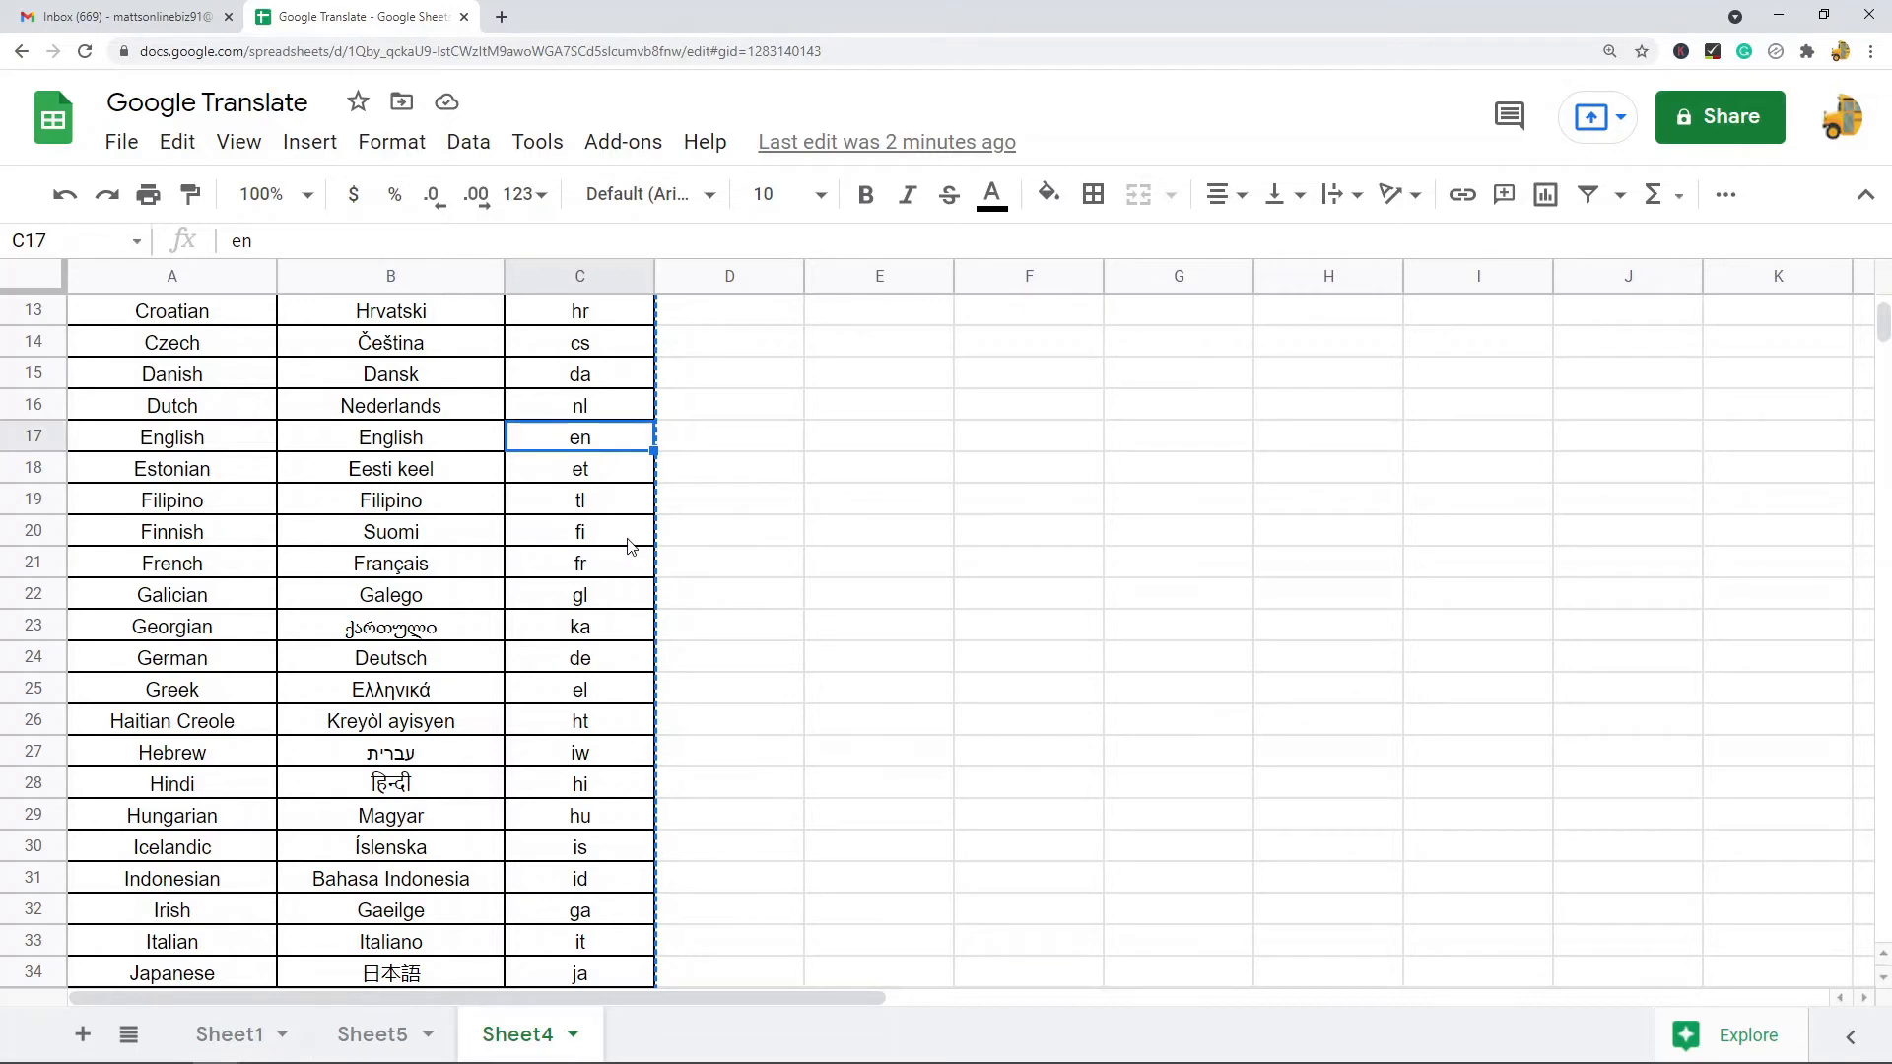
scroll(625, 591, down, 7)
scroll(623, 549, up, 6)
scroll(625, 595, up, 5)
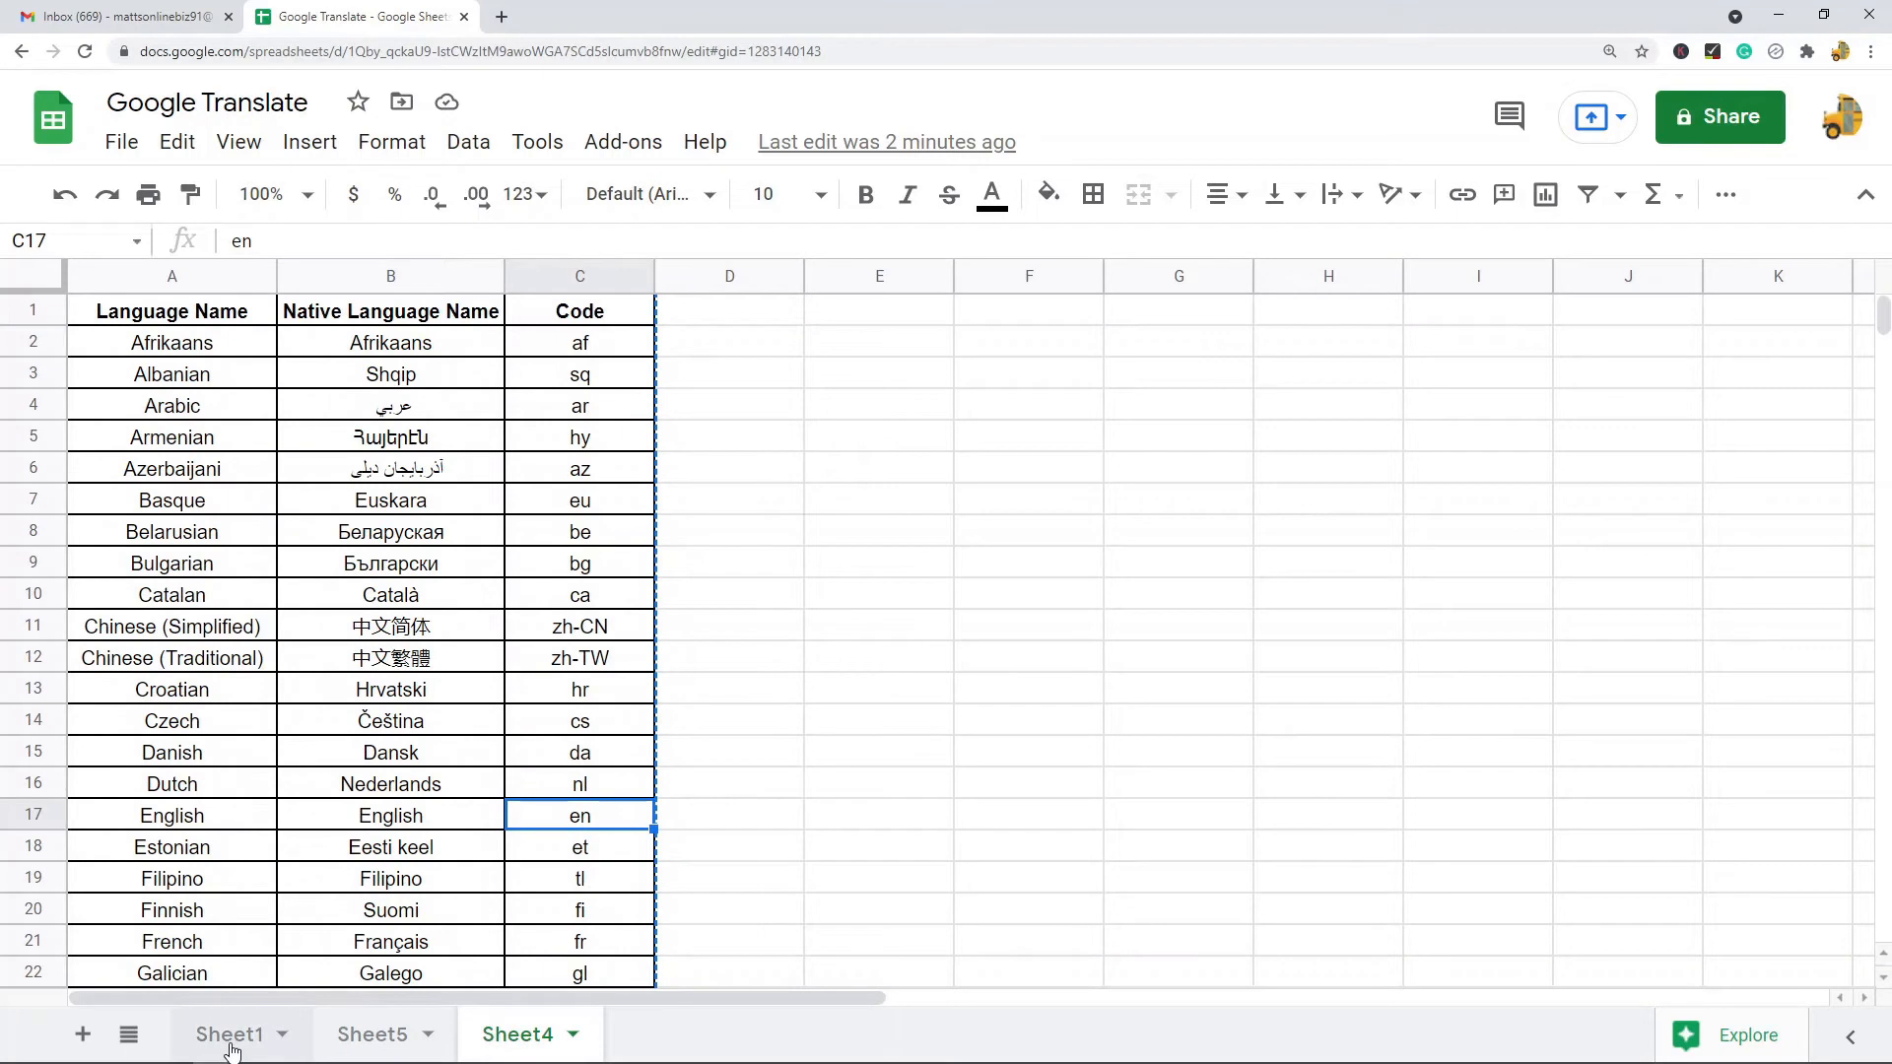
- On Sheet1, enter =GOOGLETRANSLATE(A2,"en","es") in B2 to translate the English text into Spanish
click(232, 1036)
click(331, 600)
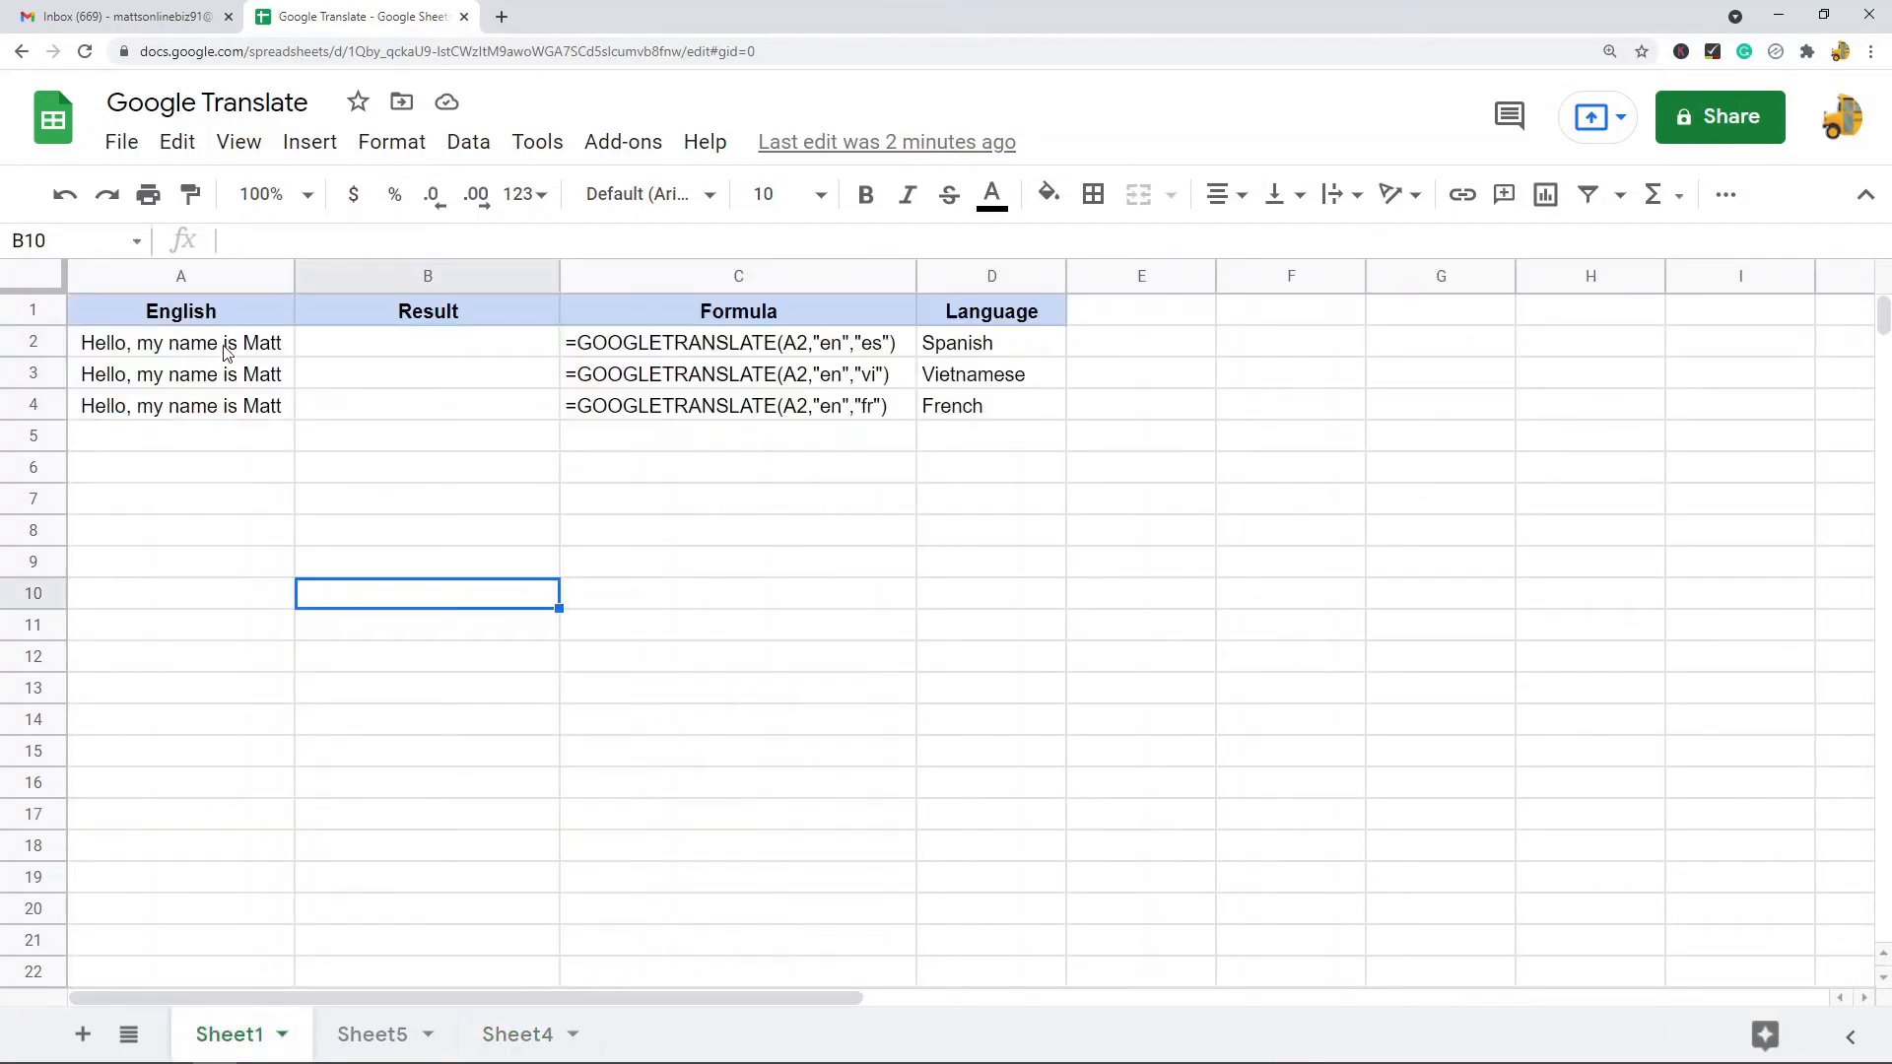
drag(228, 335, 228, 409)
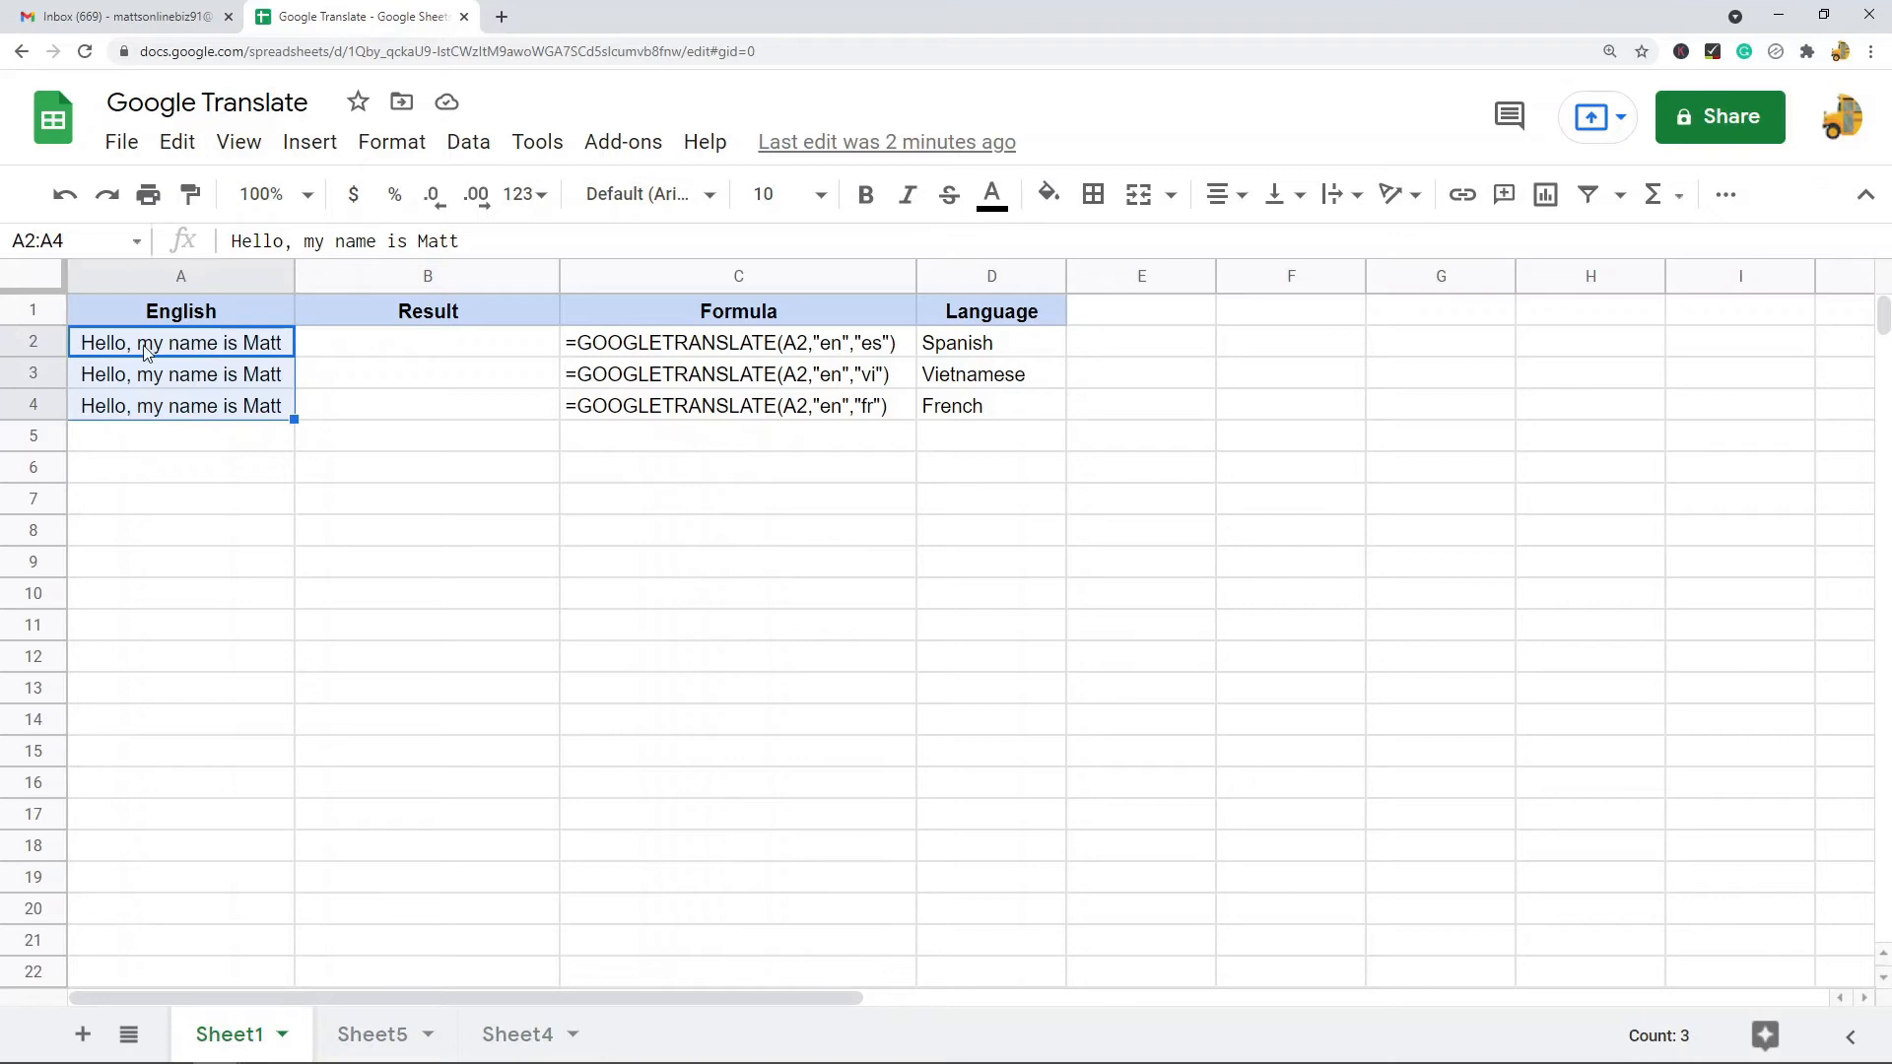
click(242, 353)
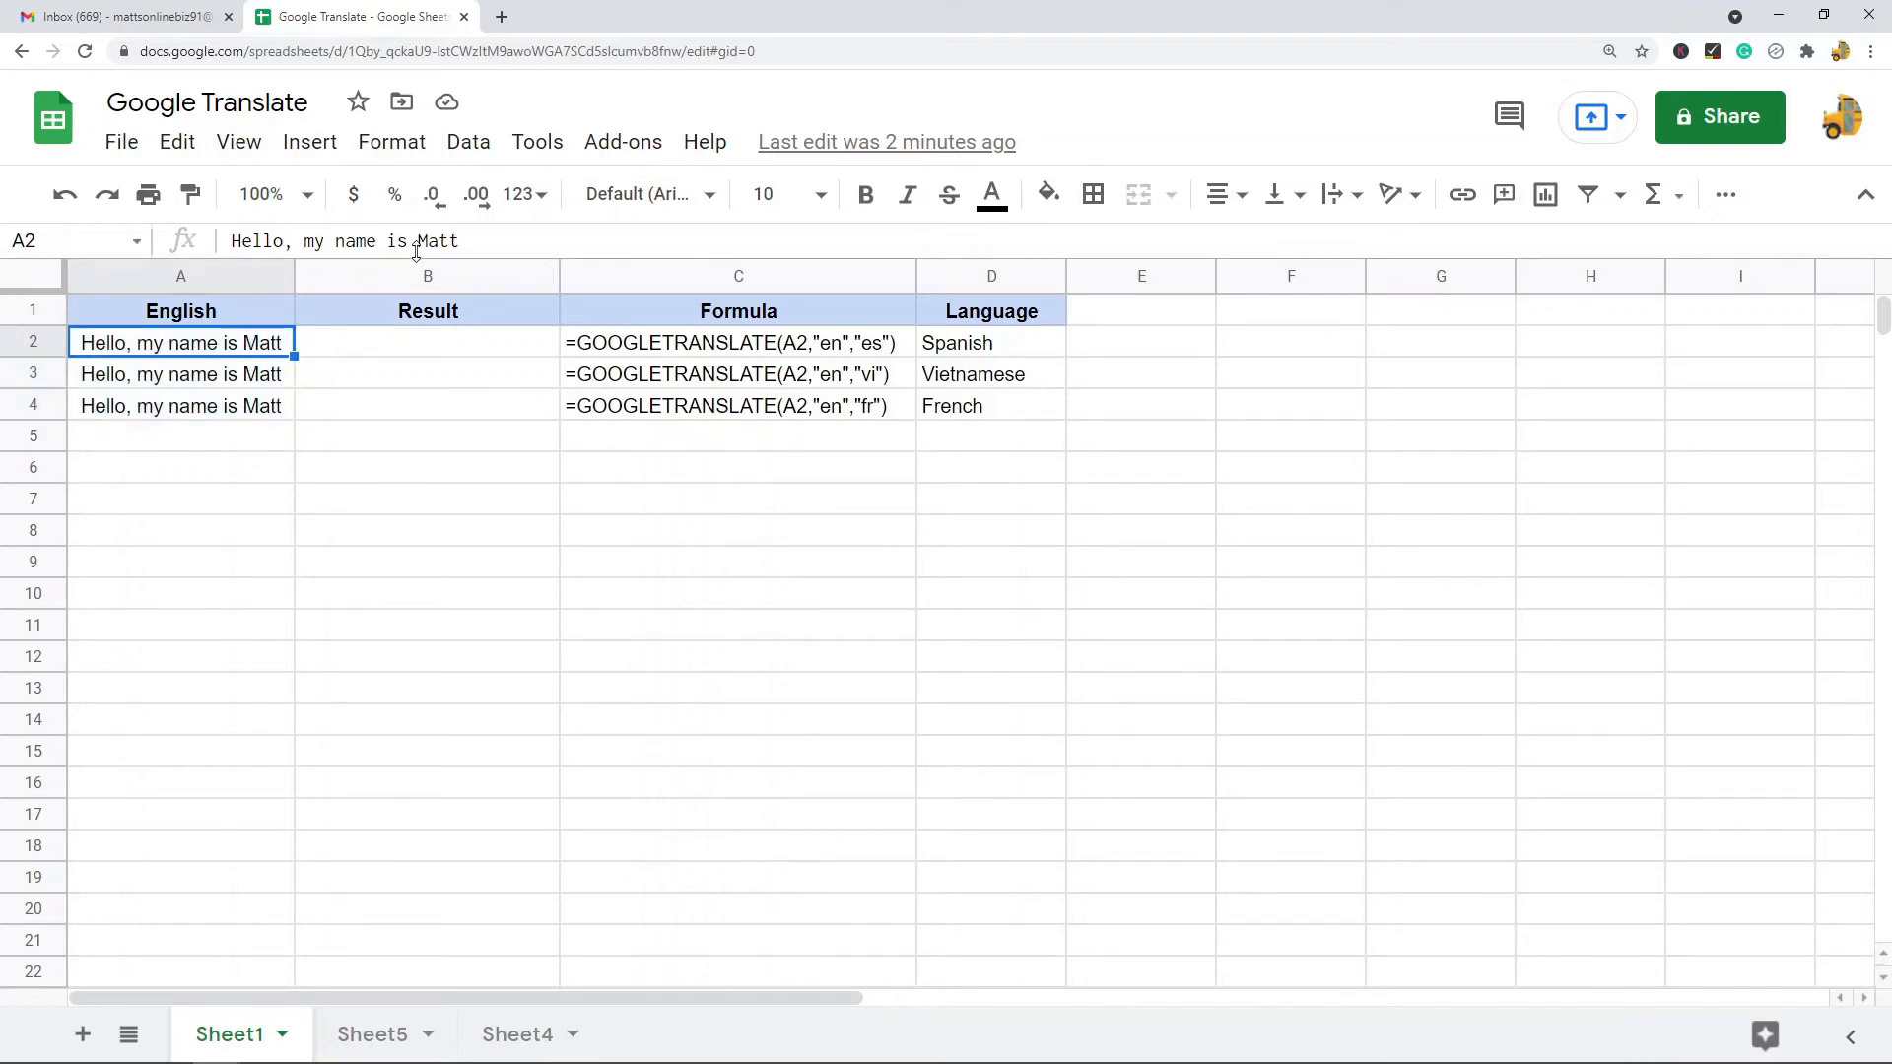
click(978, 355)
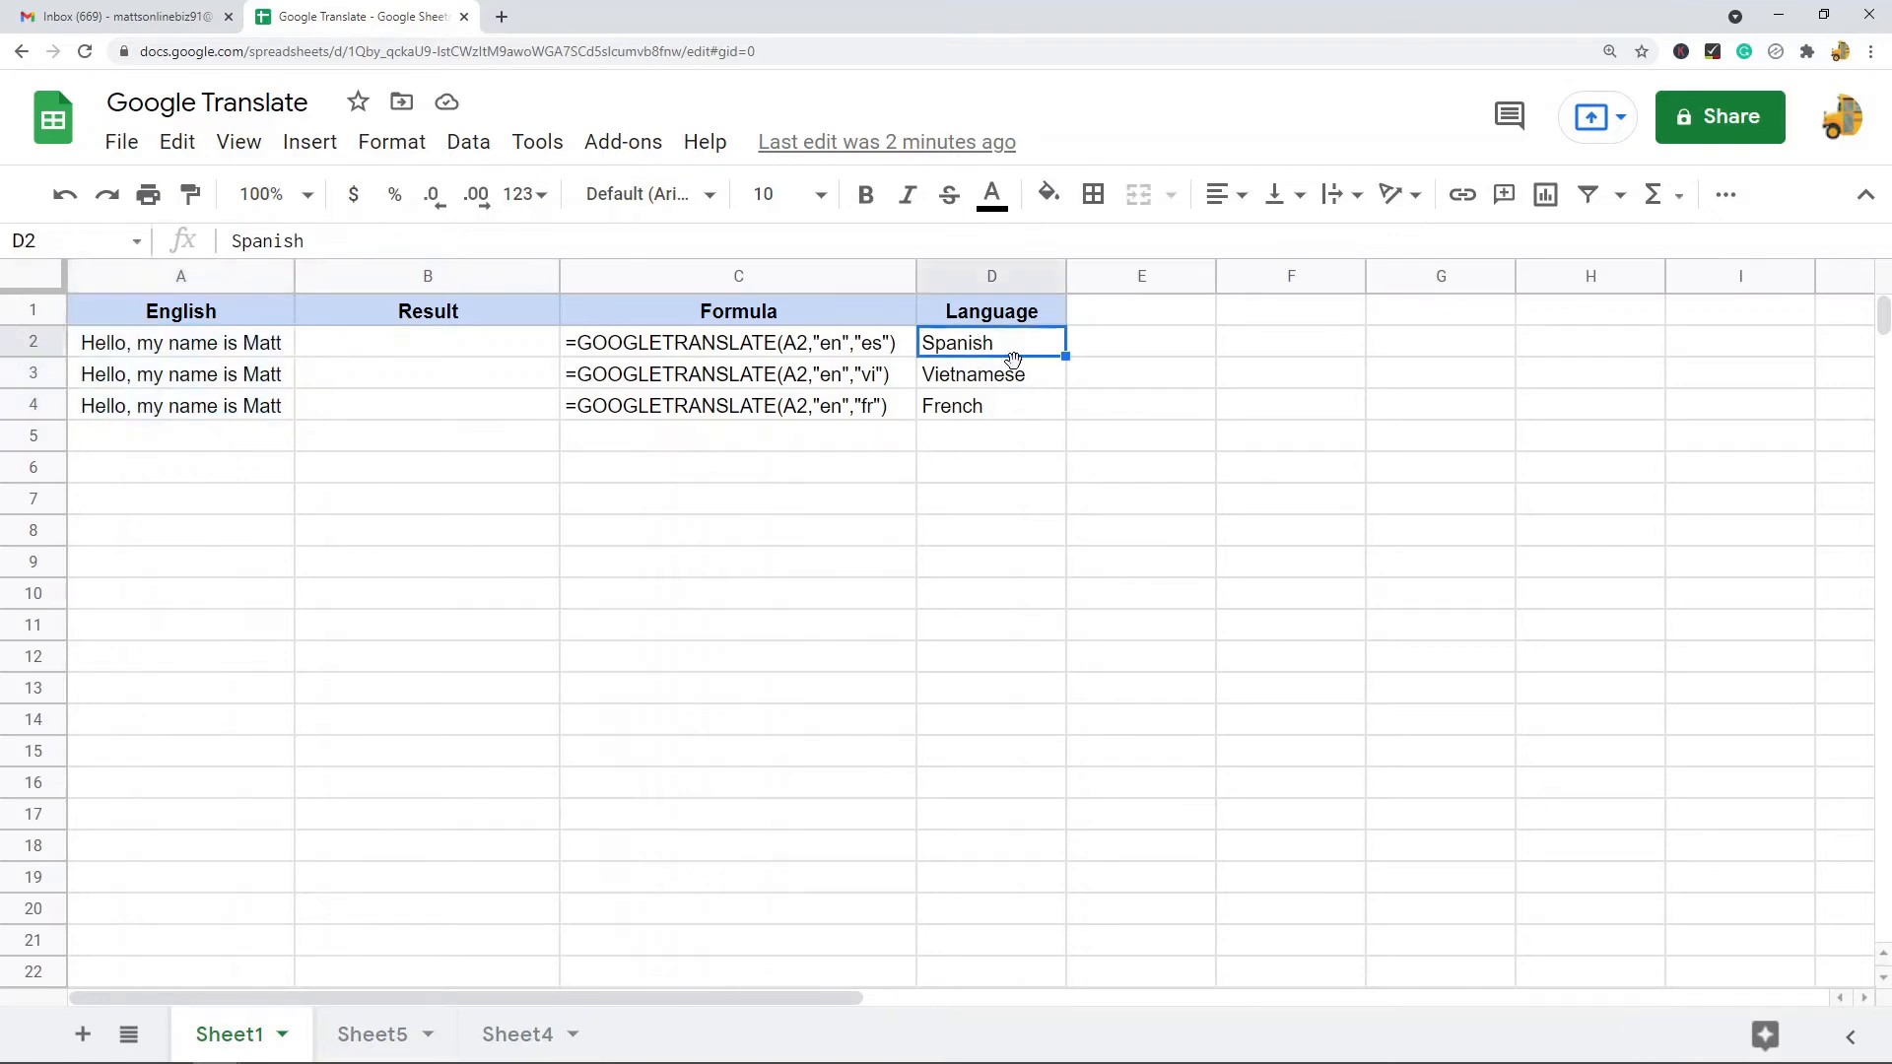
click(453, 347)
text(=)
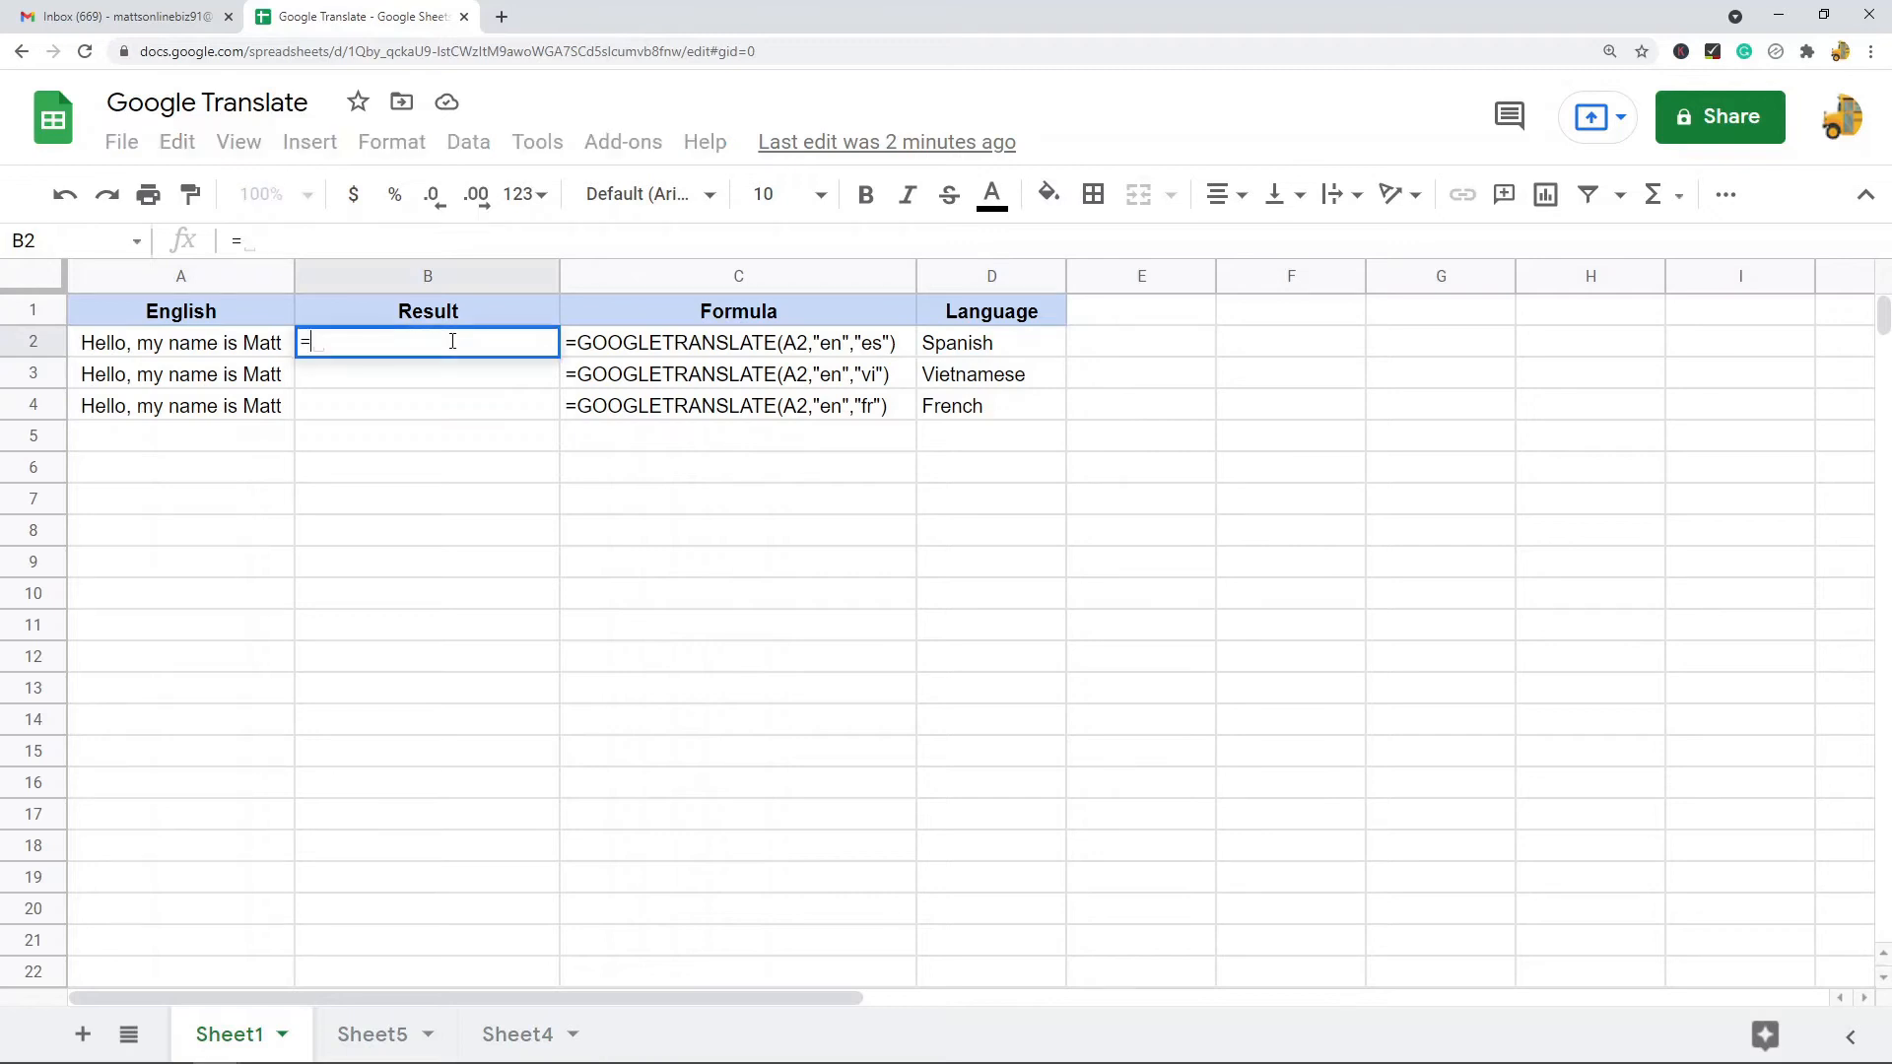
text(GOOGLETRAN)
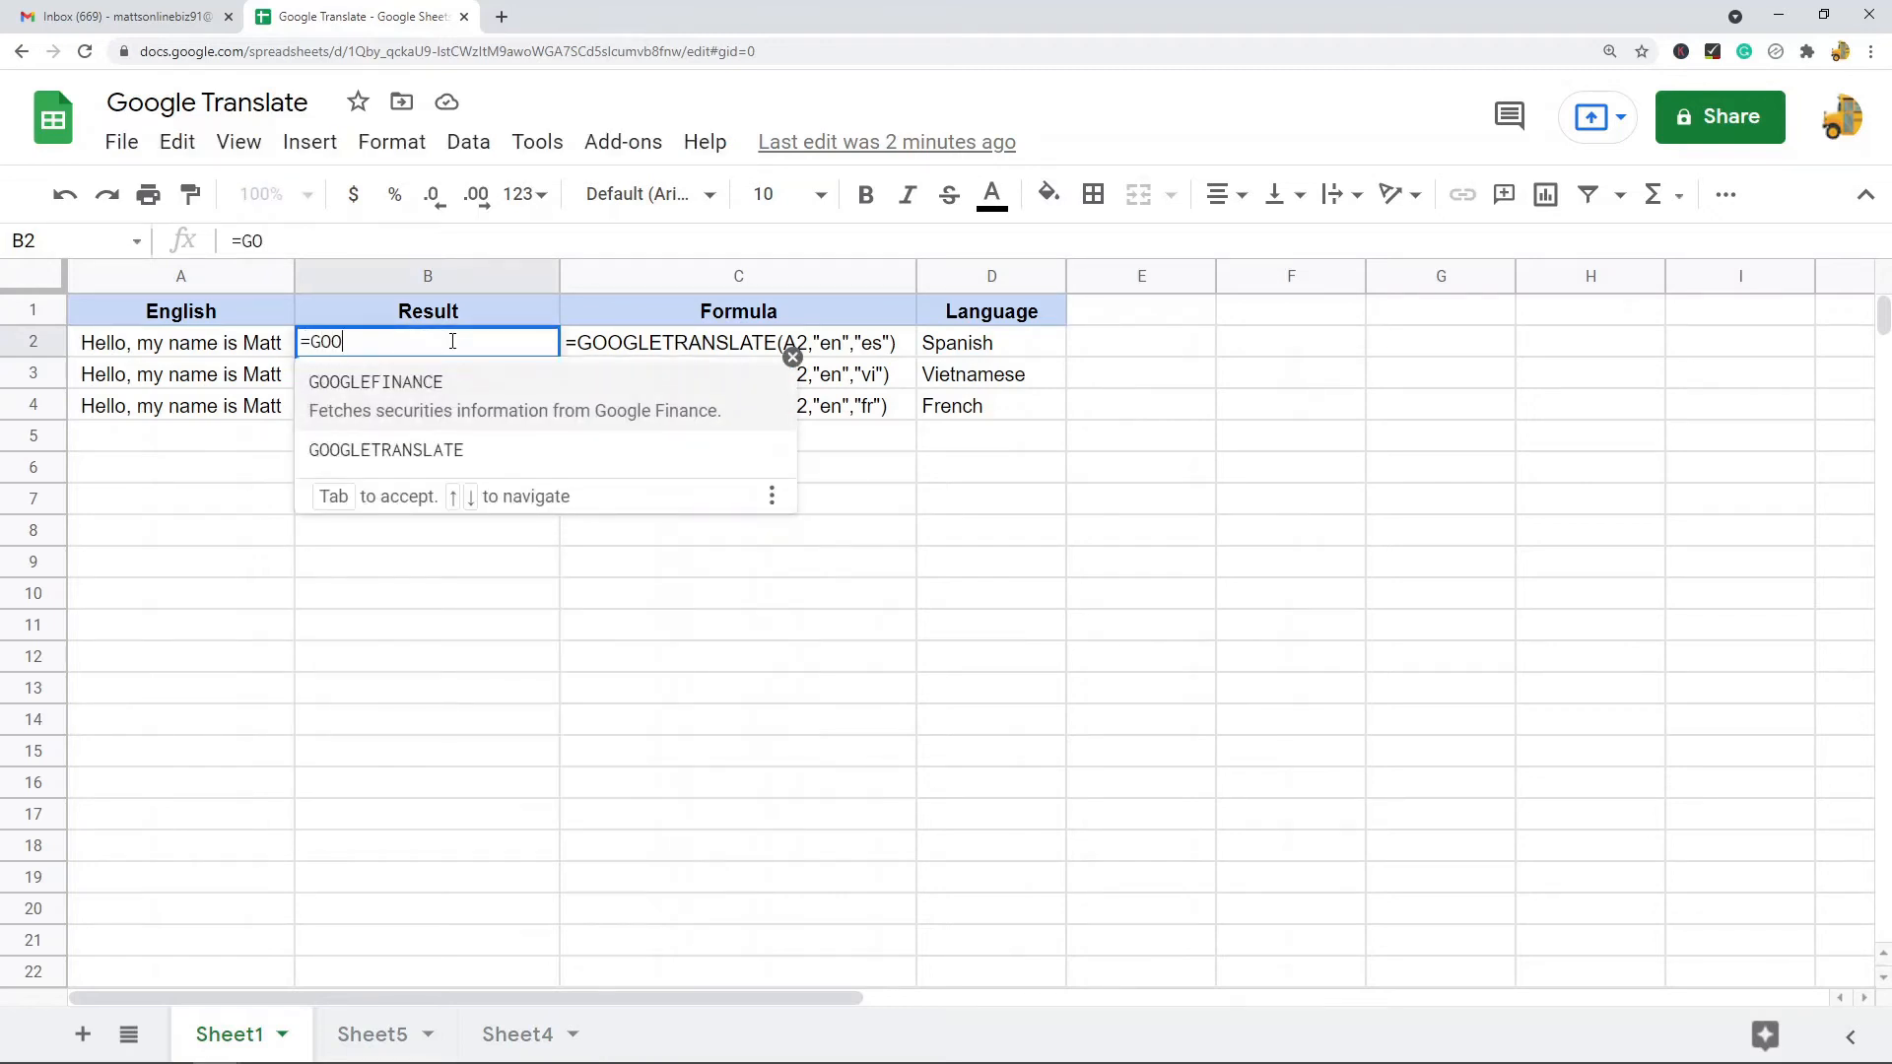
key(Tab)
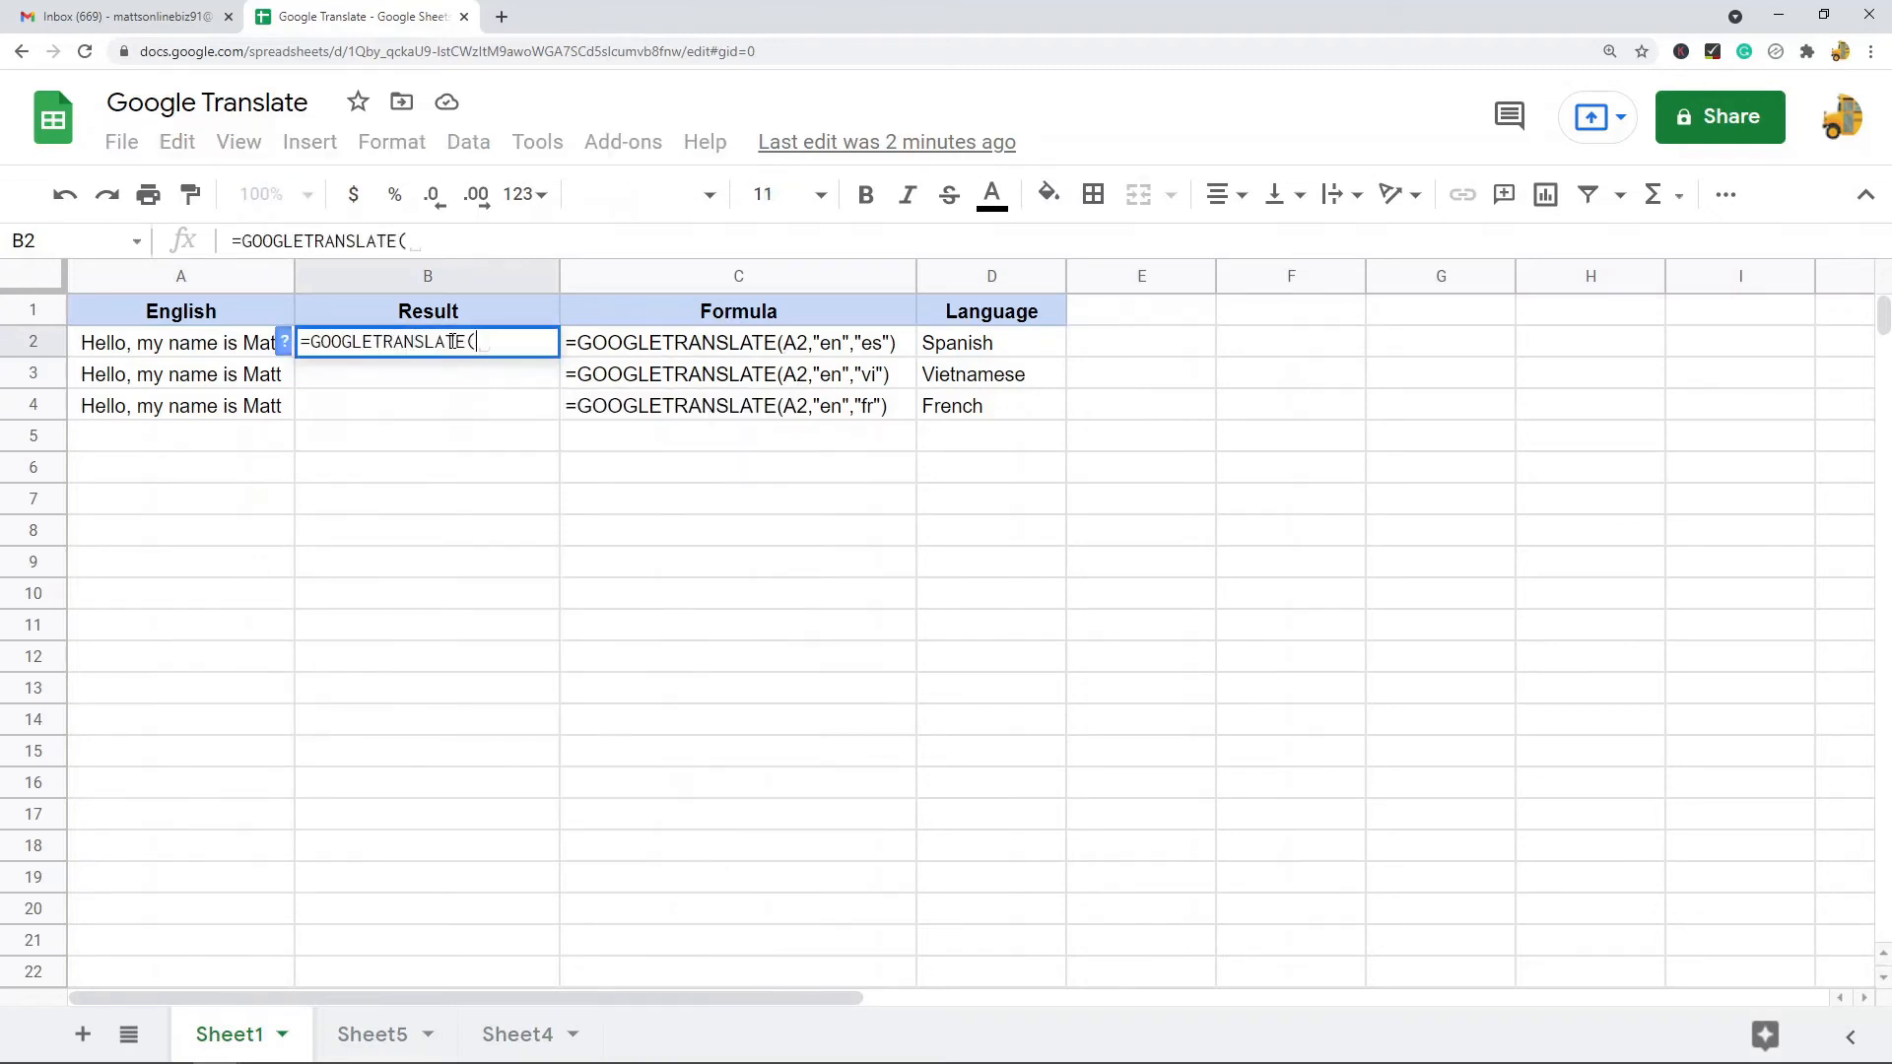
click(152, 353)
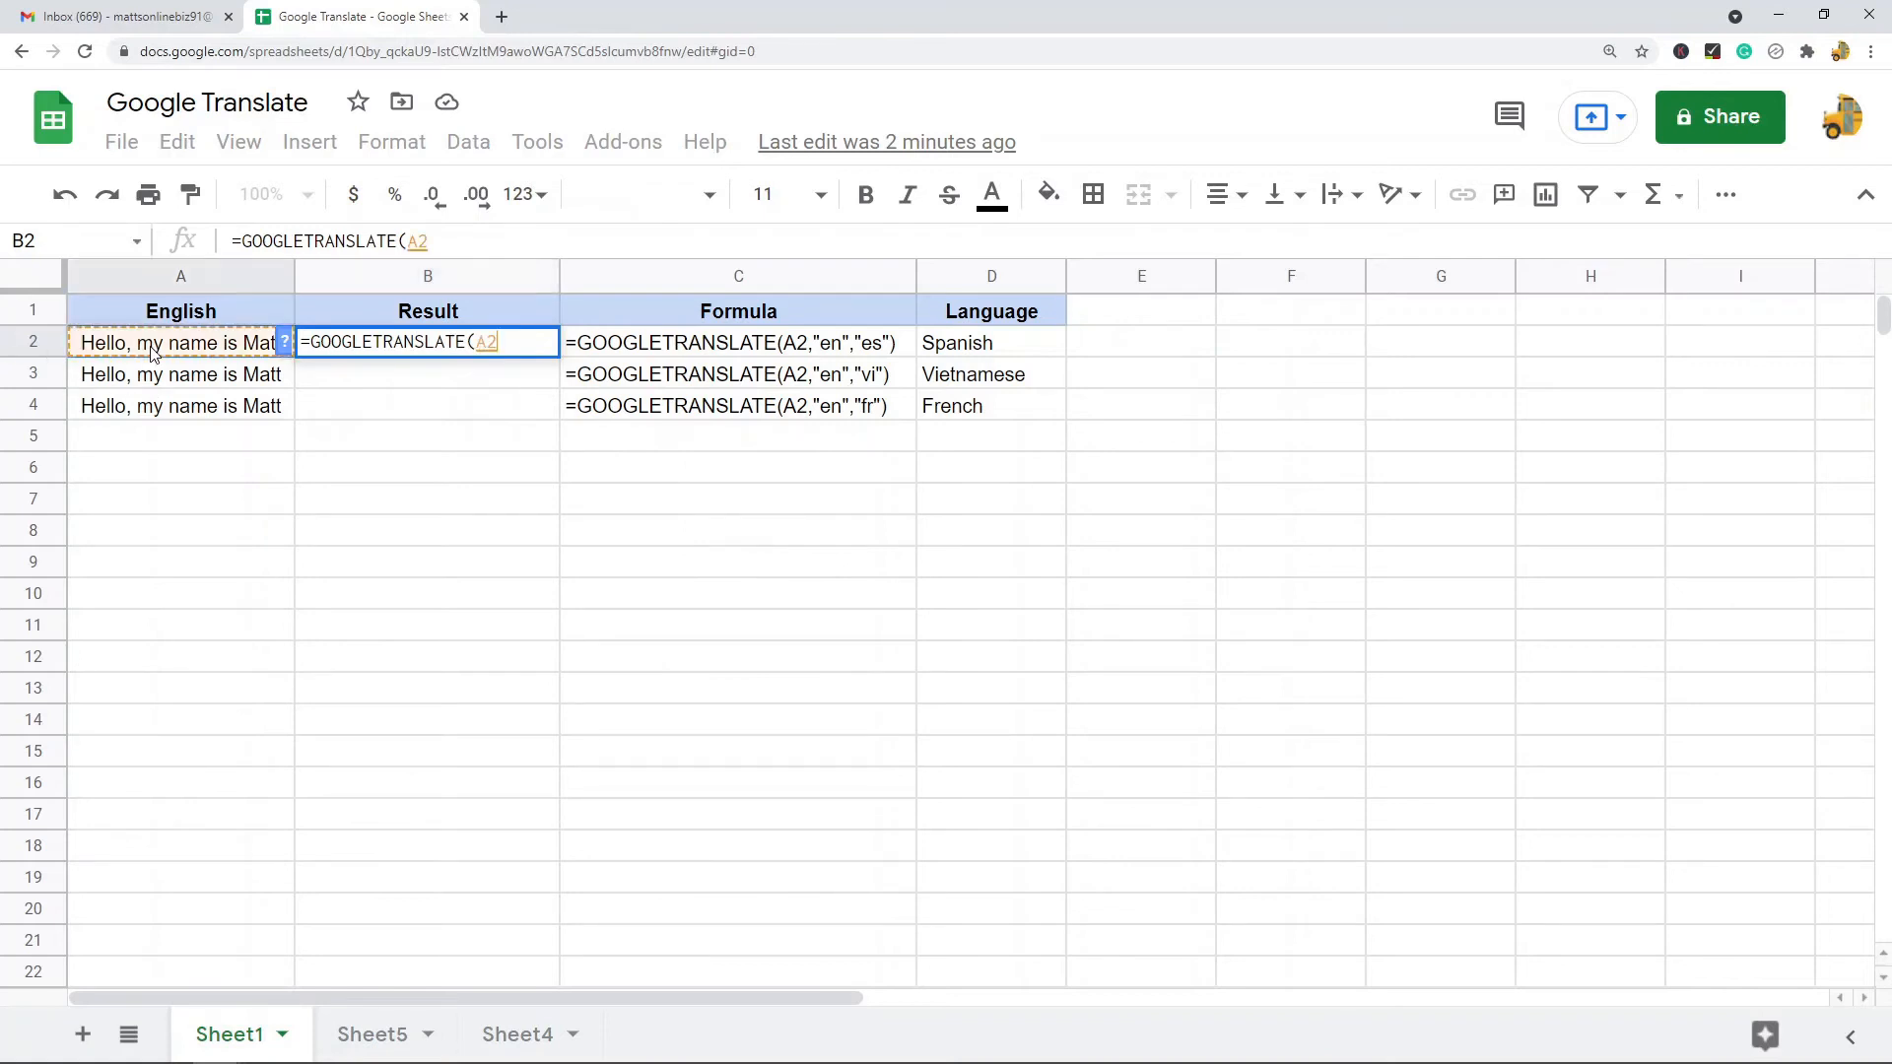
click(460, 243)
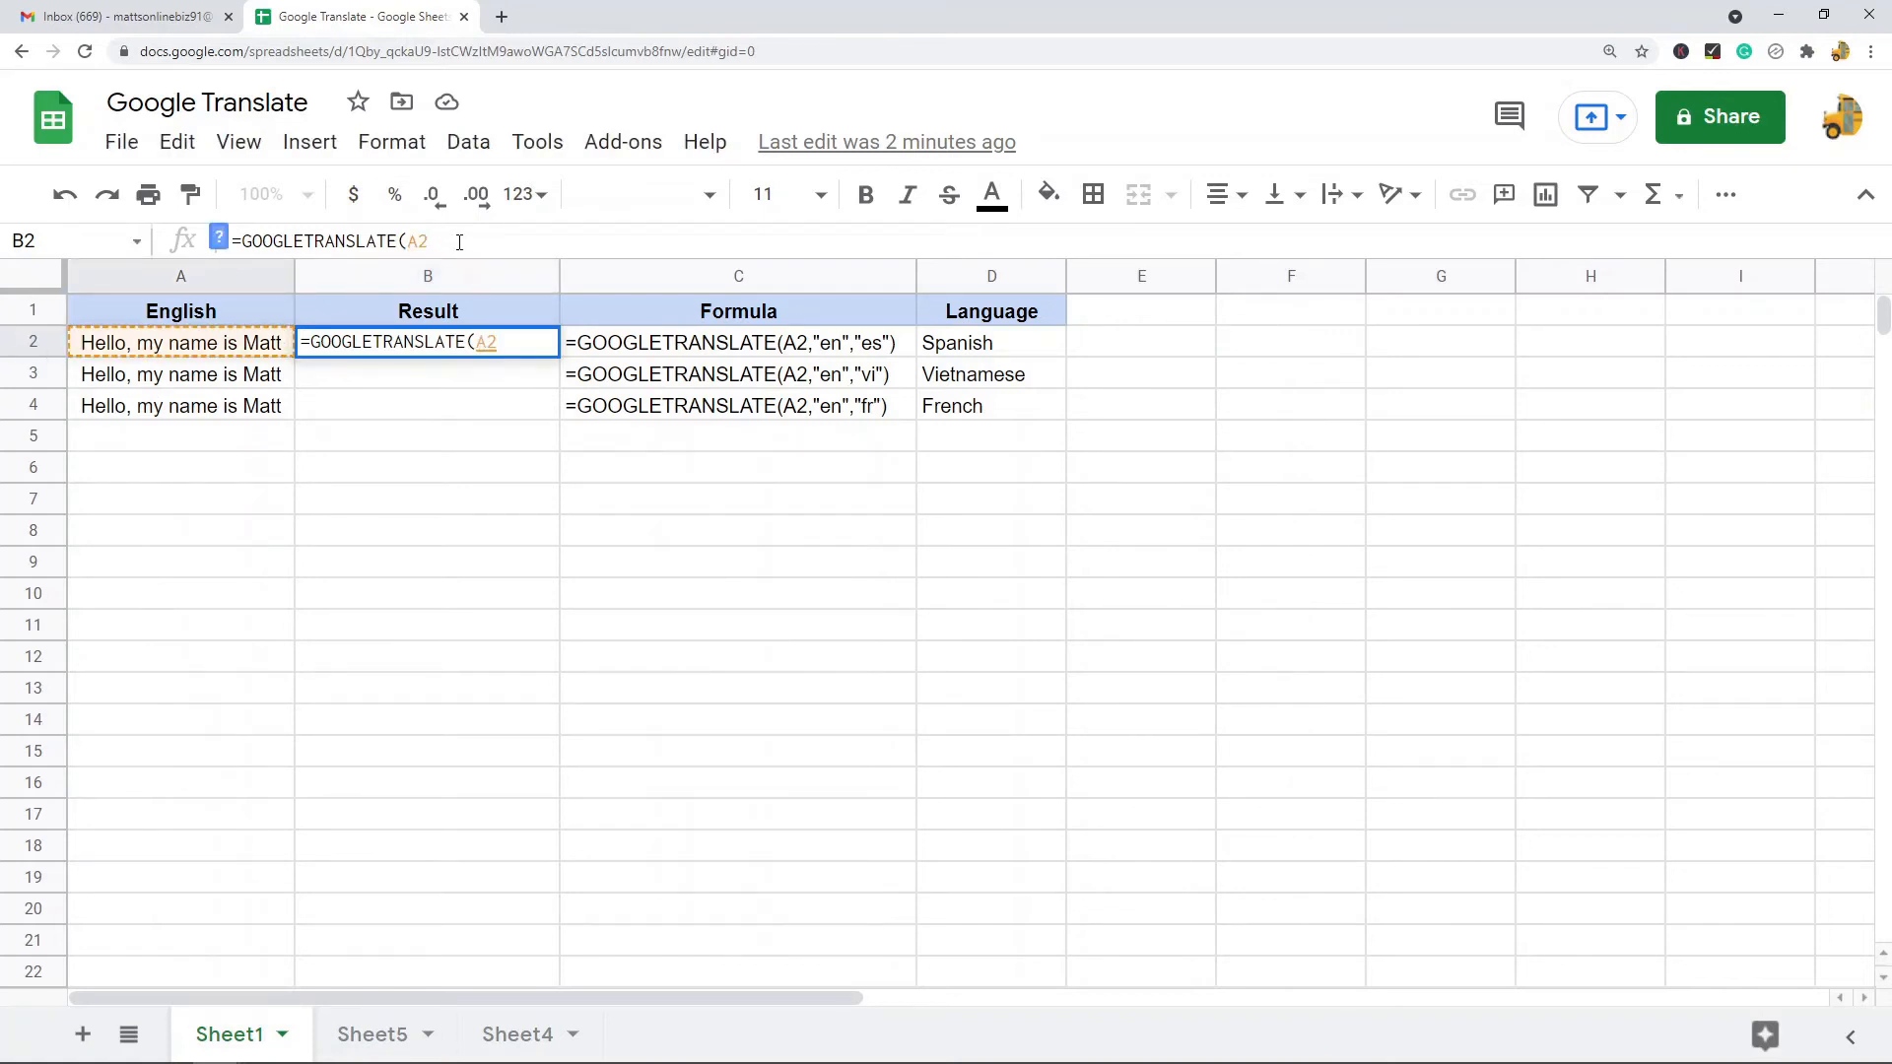
text(,"en","es")
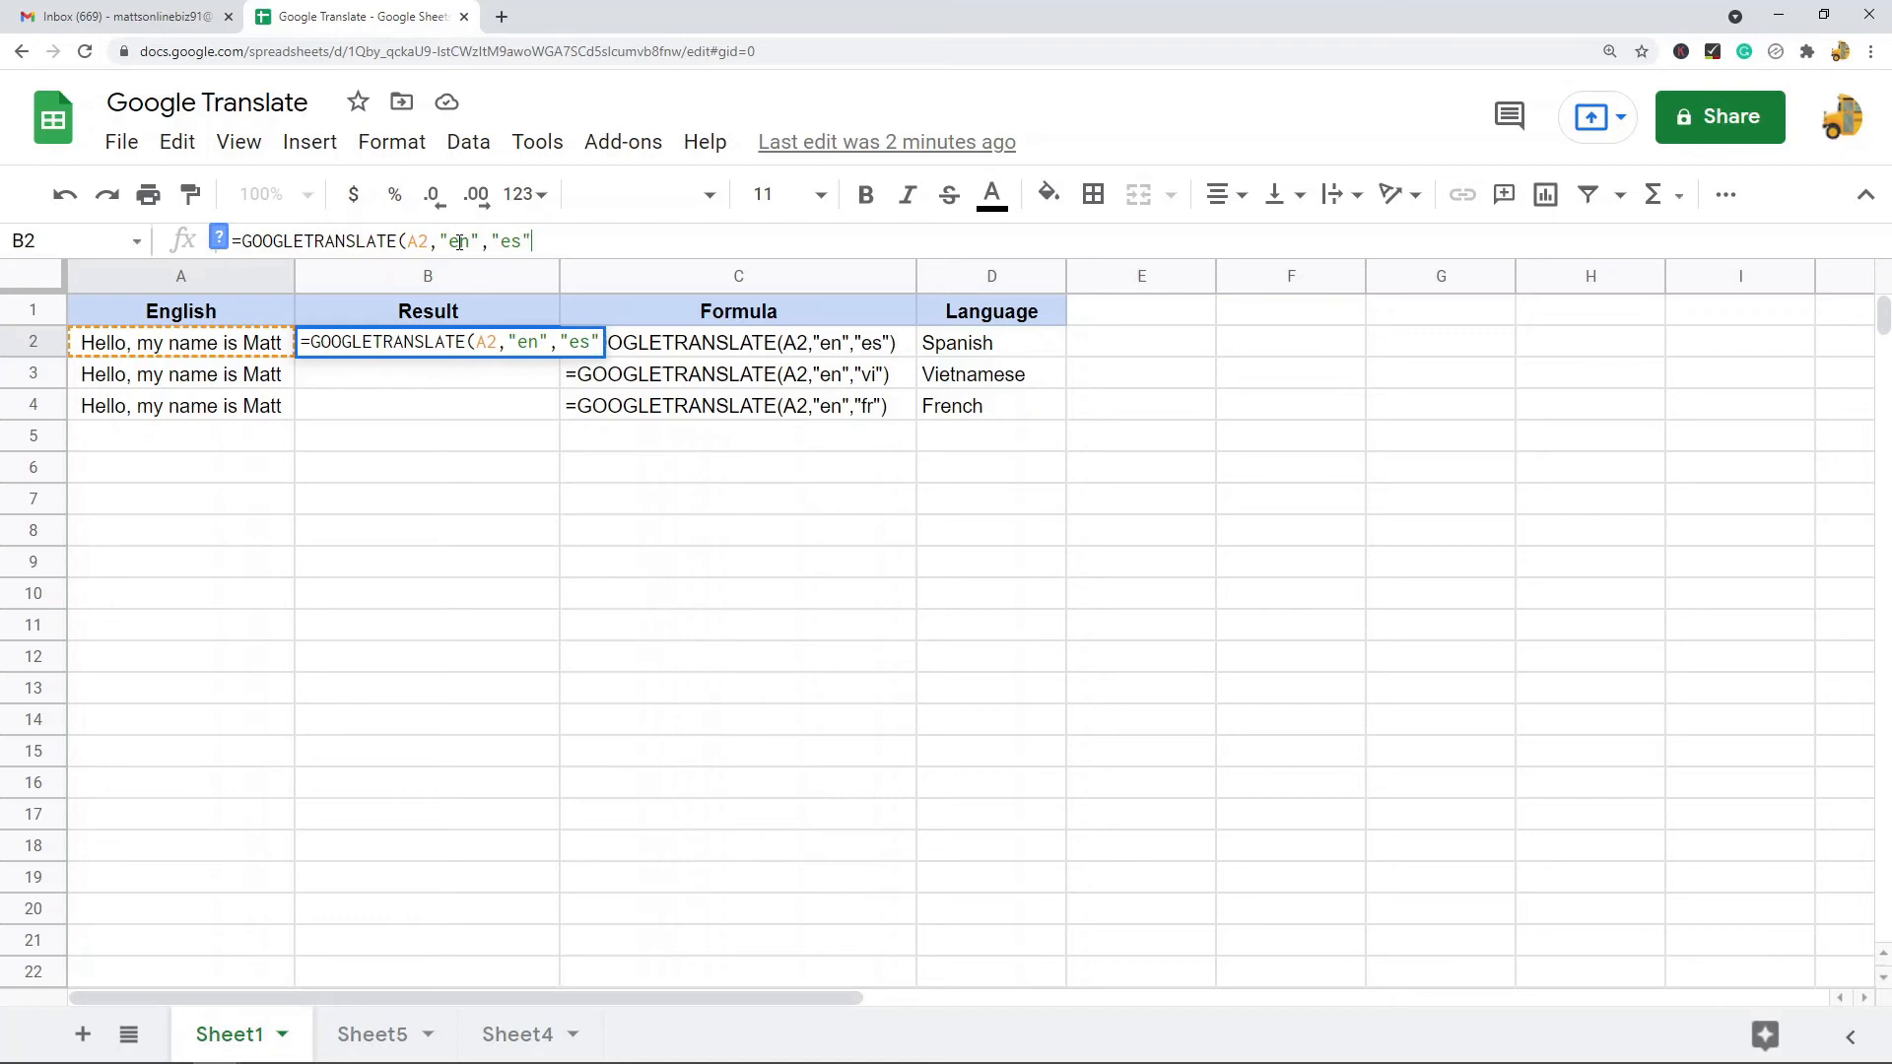
text())
key(Return)
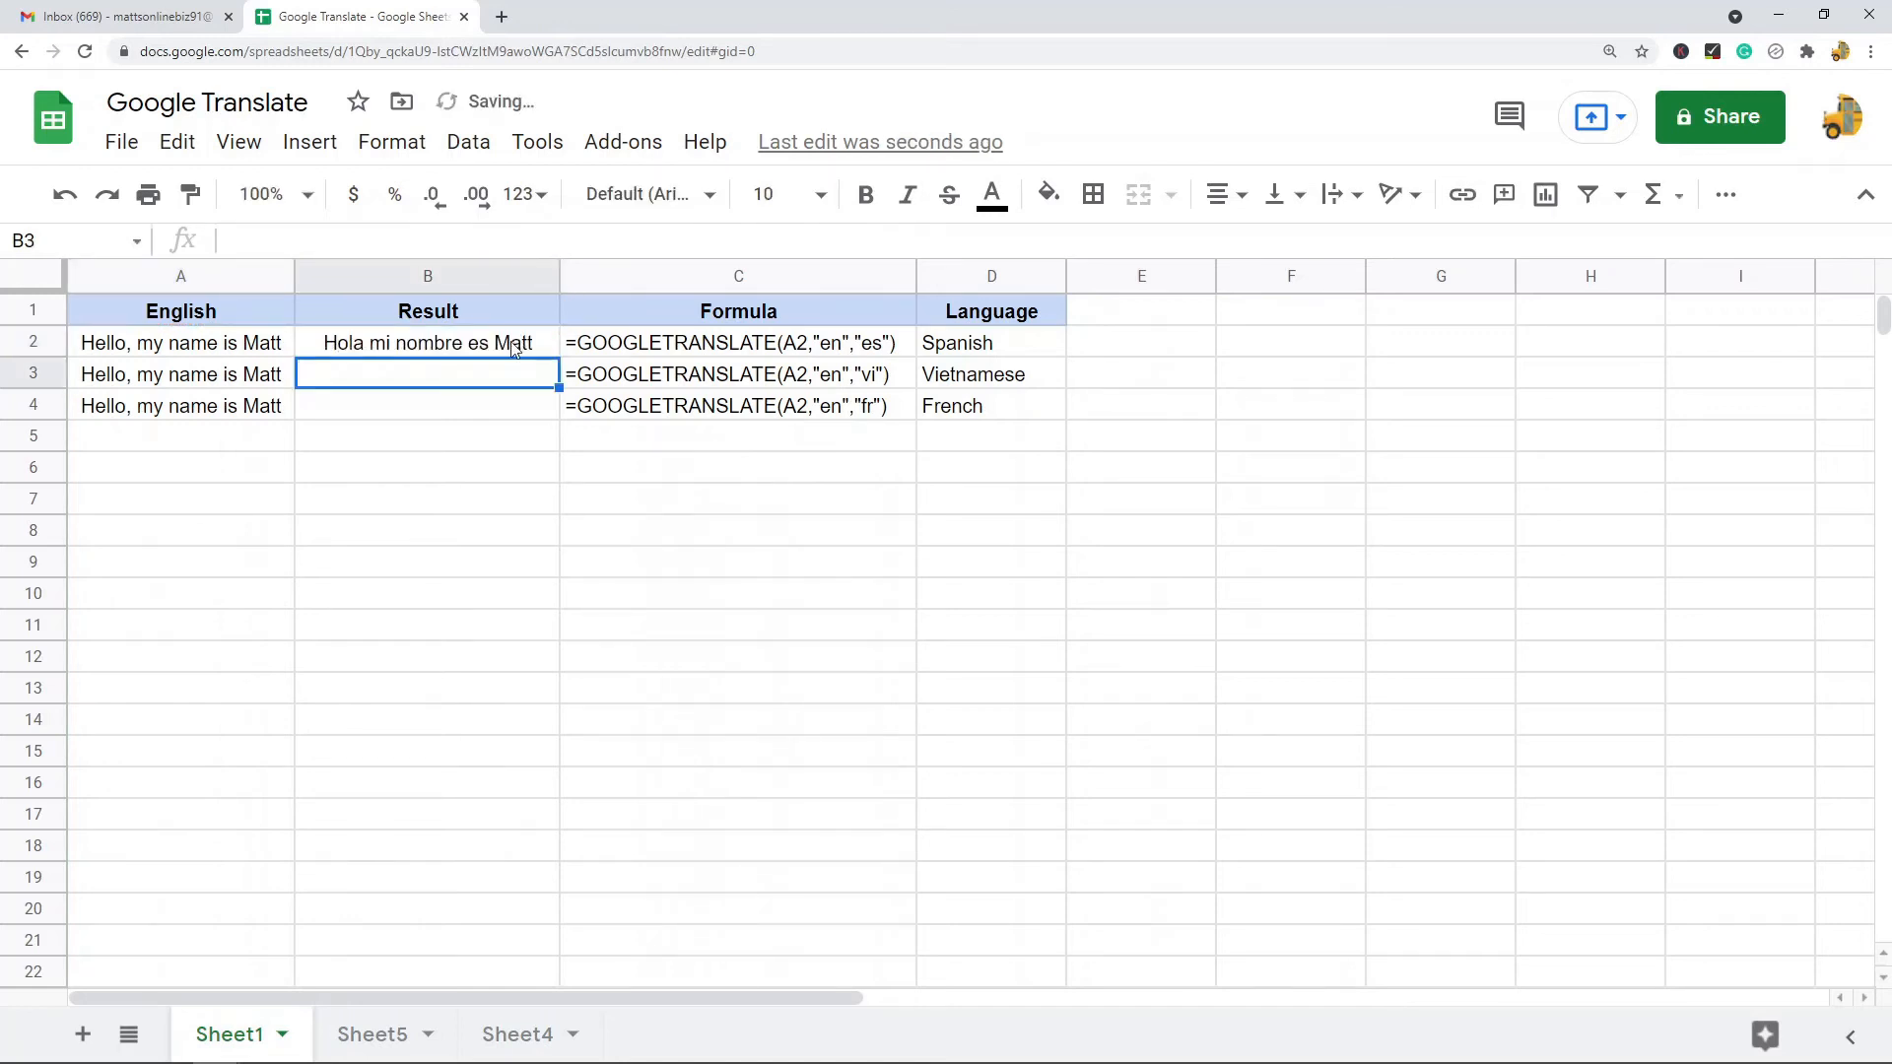
- Copy the B2 translation formula into B3 and B4
key(Up)
key(ctrl+c)
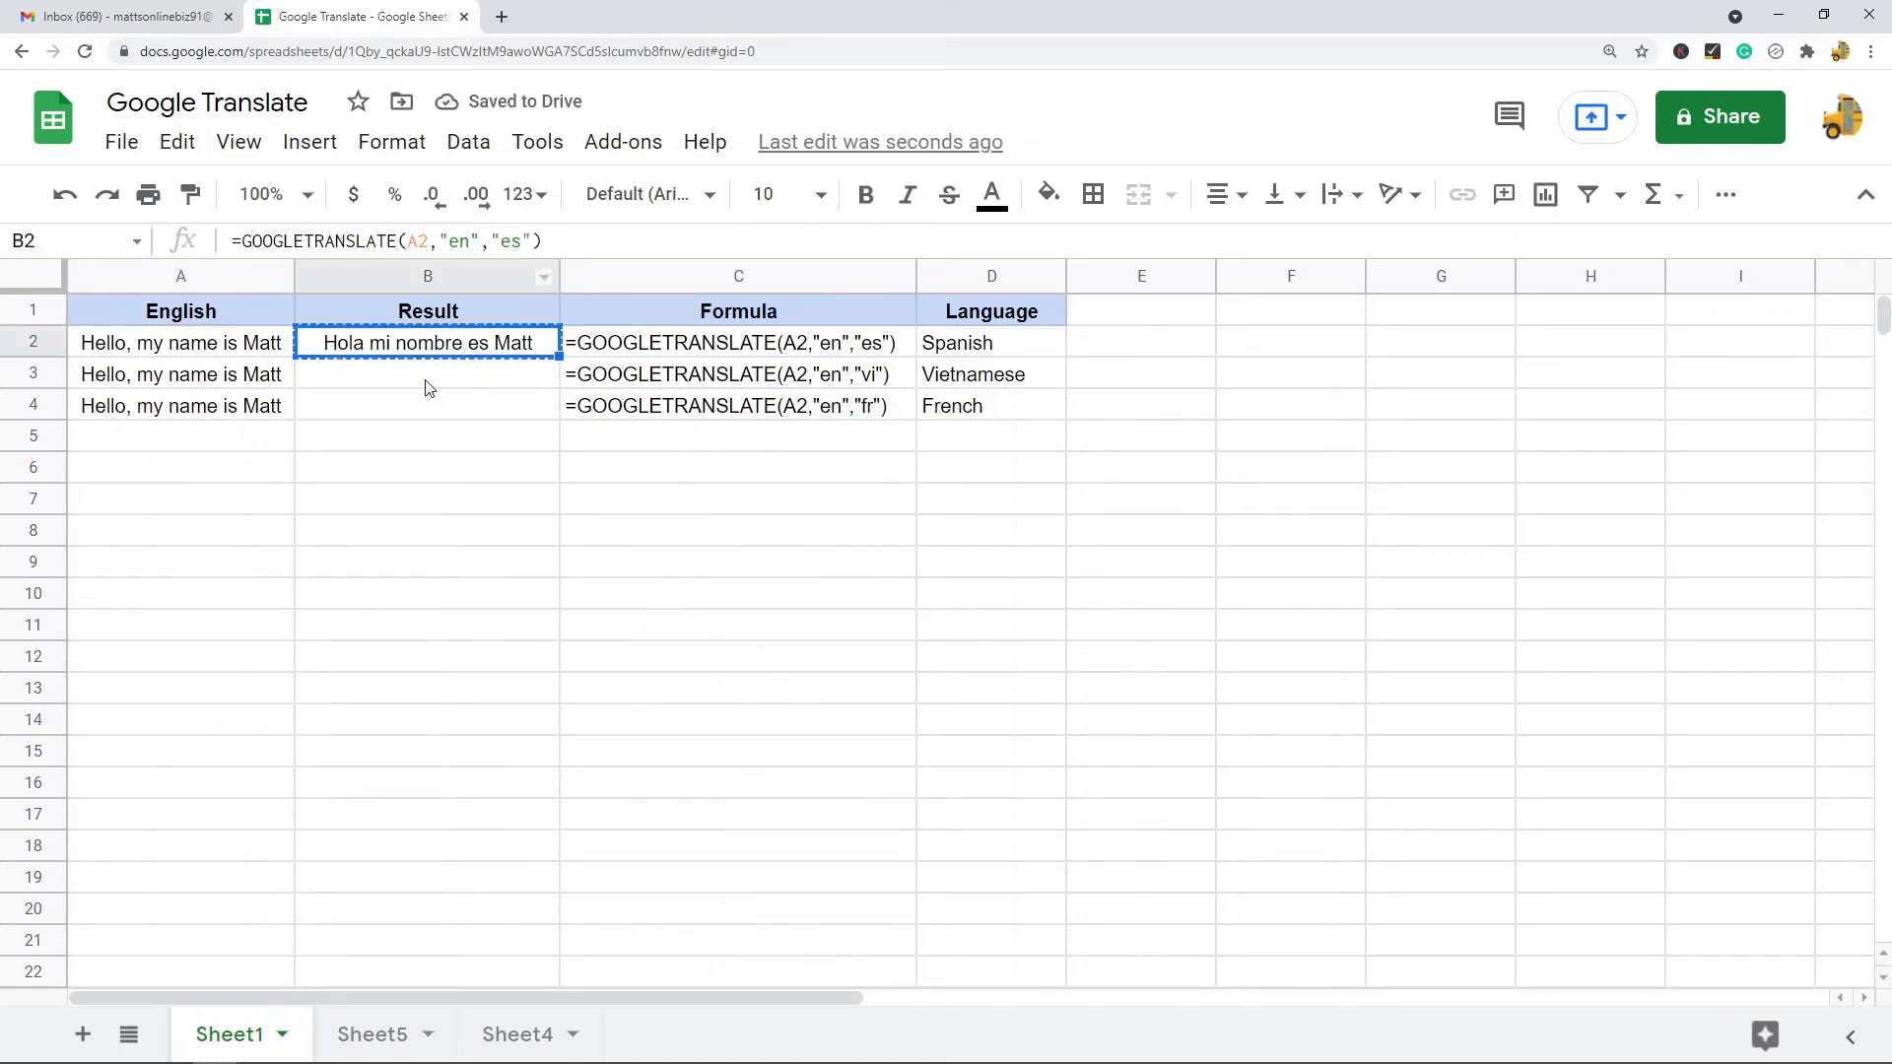
drag(426, 378, 433, 406)
key(ctrl+v)
click(456, 384)
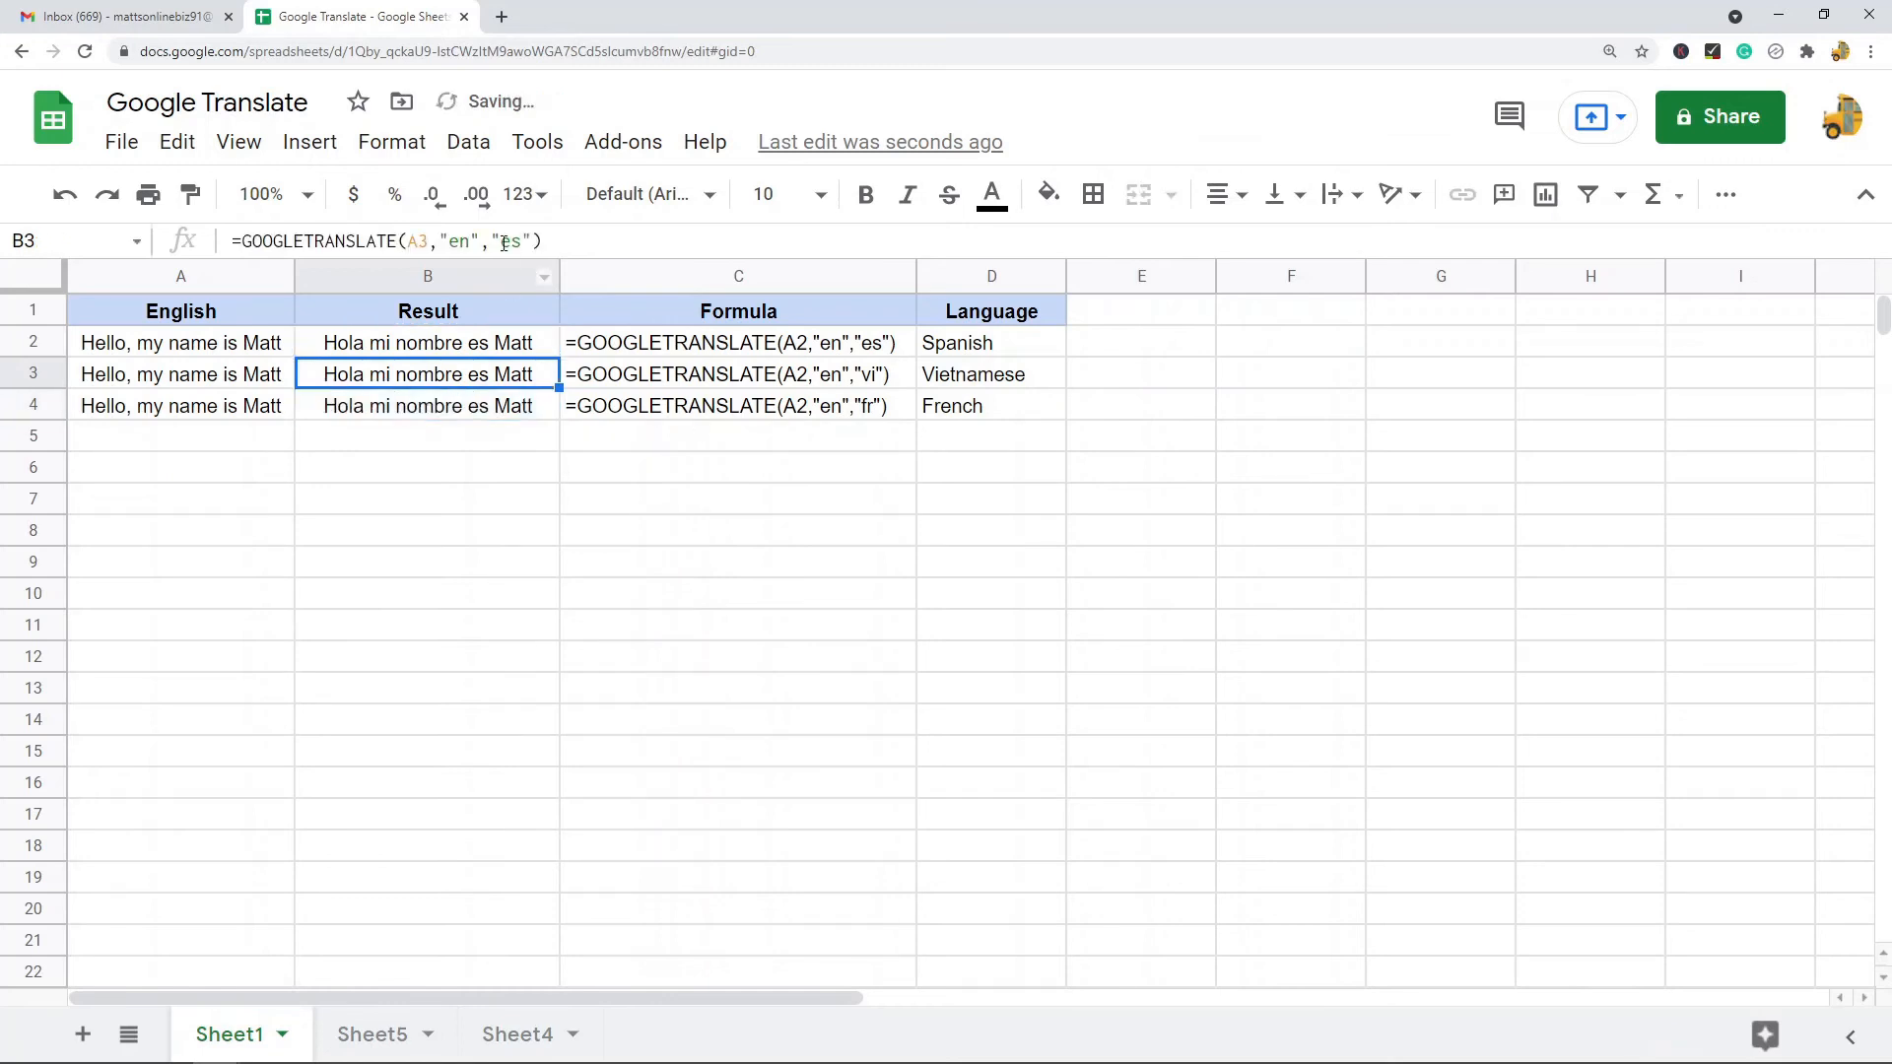
- Change B3's target language code to "vi" for Vietnamese
double_click(510, 243)
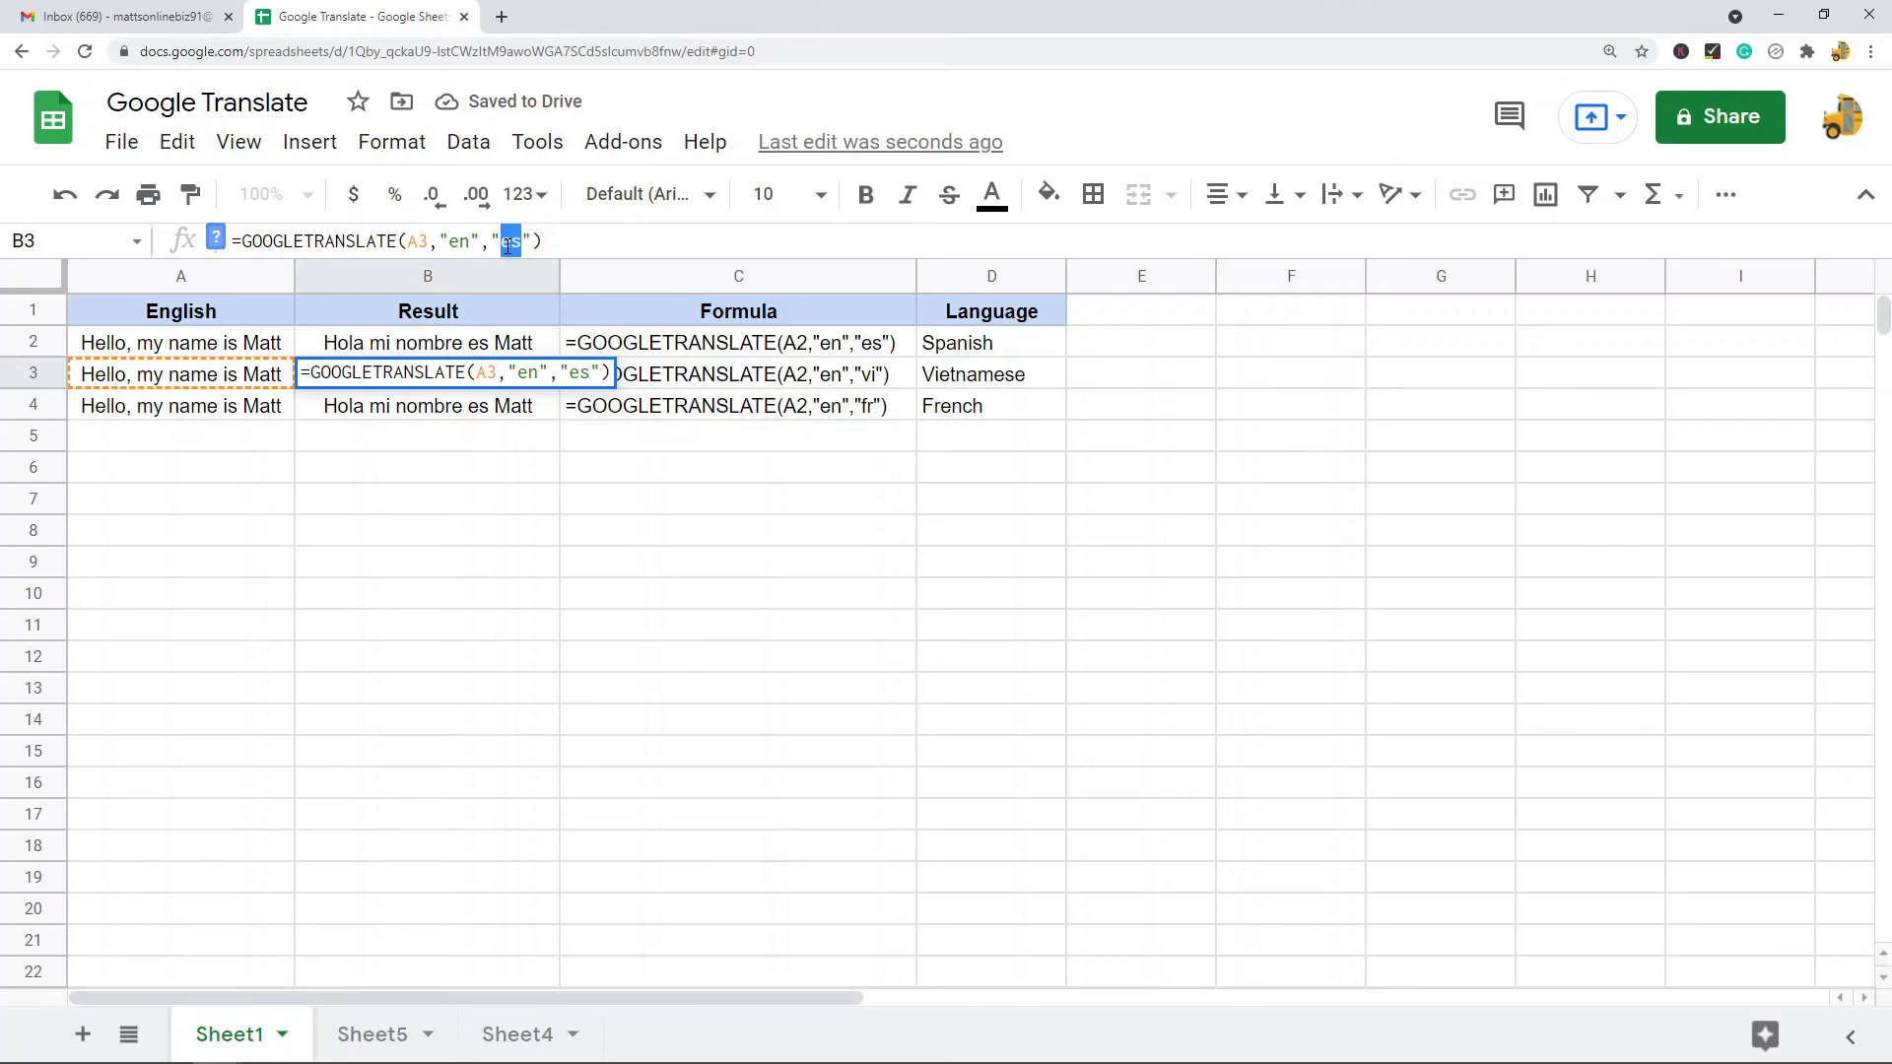
text(vi)
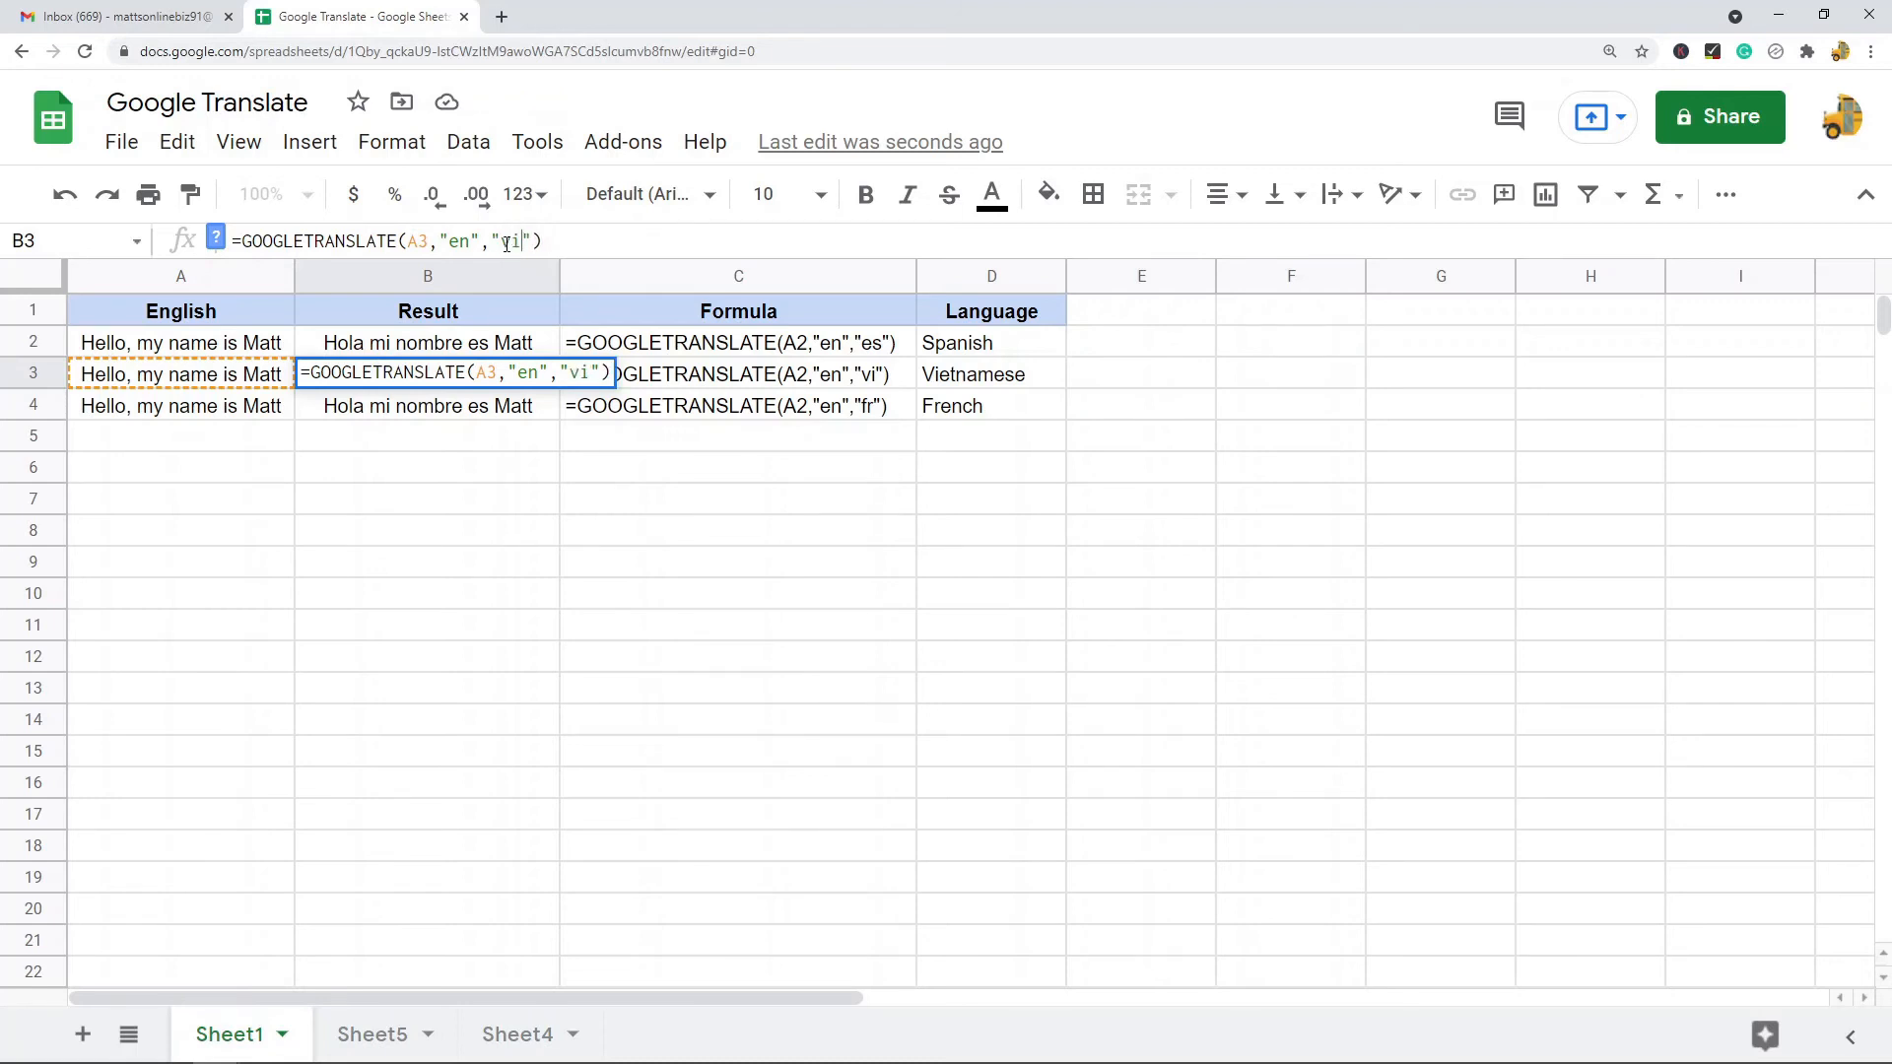
key(Return)
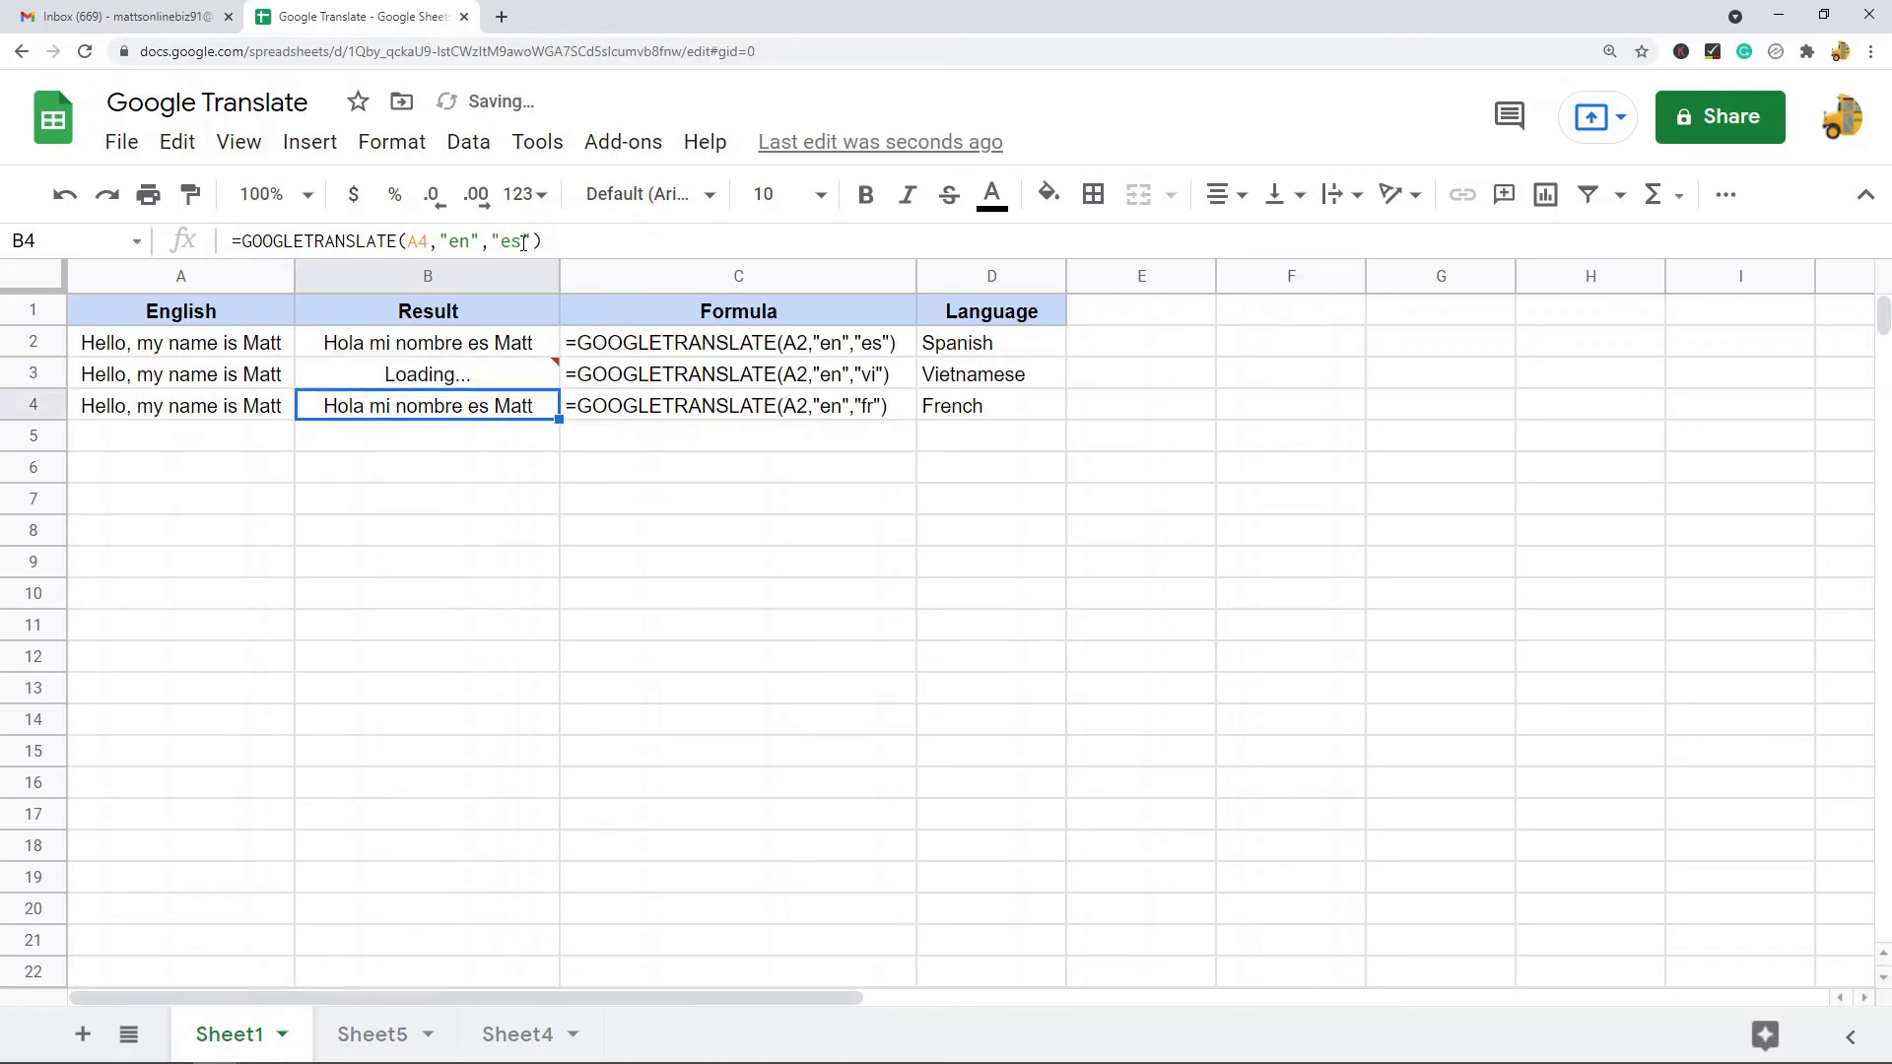
- Change B4's target language code to "fr" for French
click(519, 241)
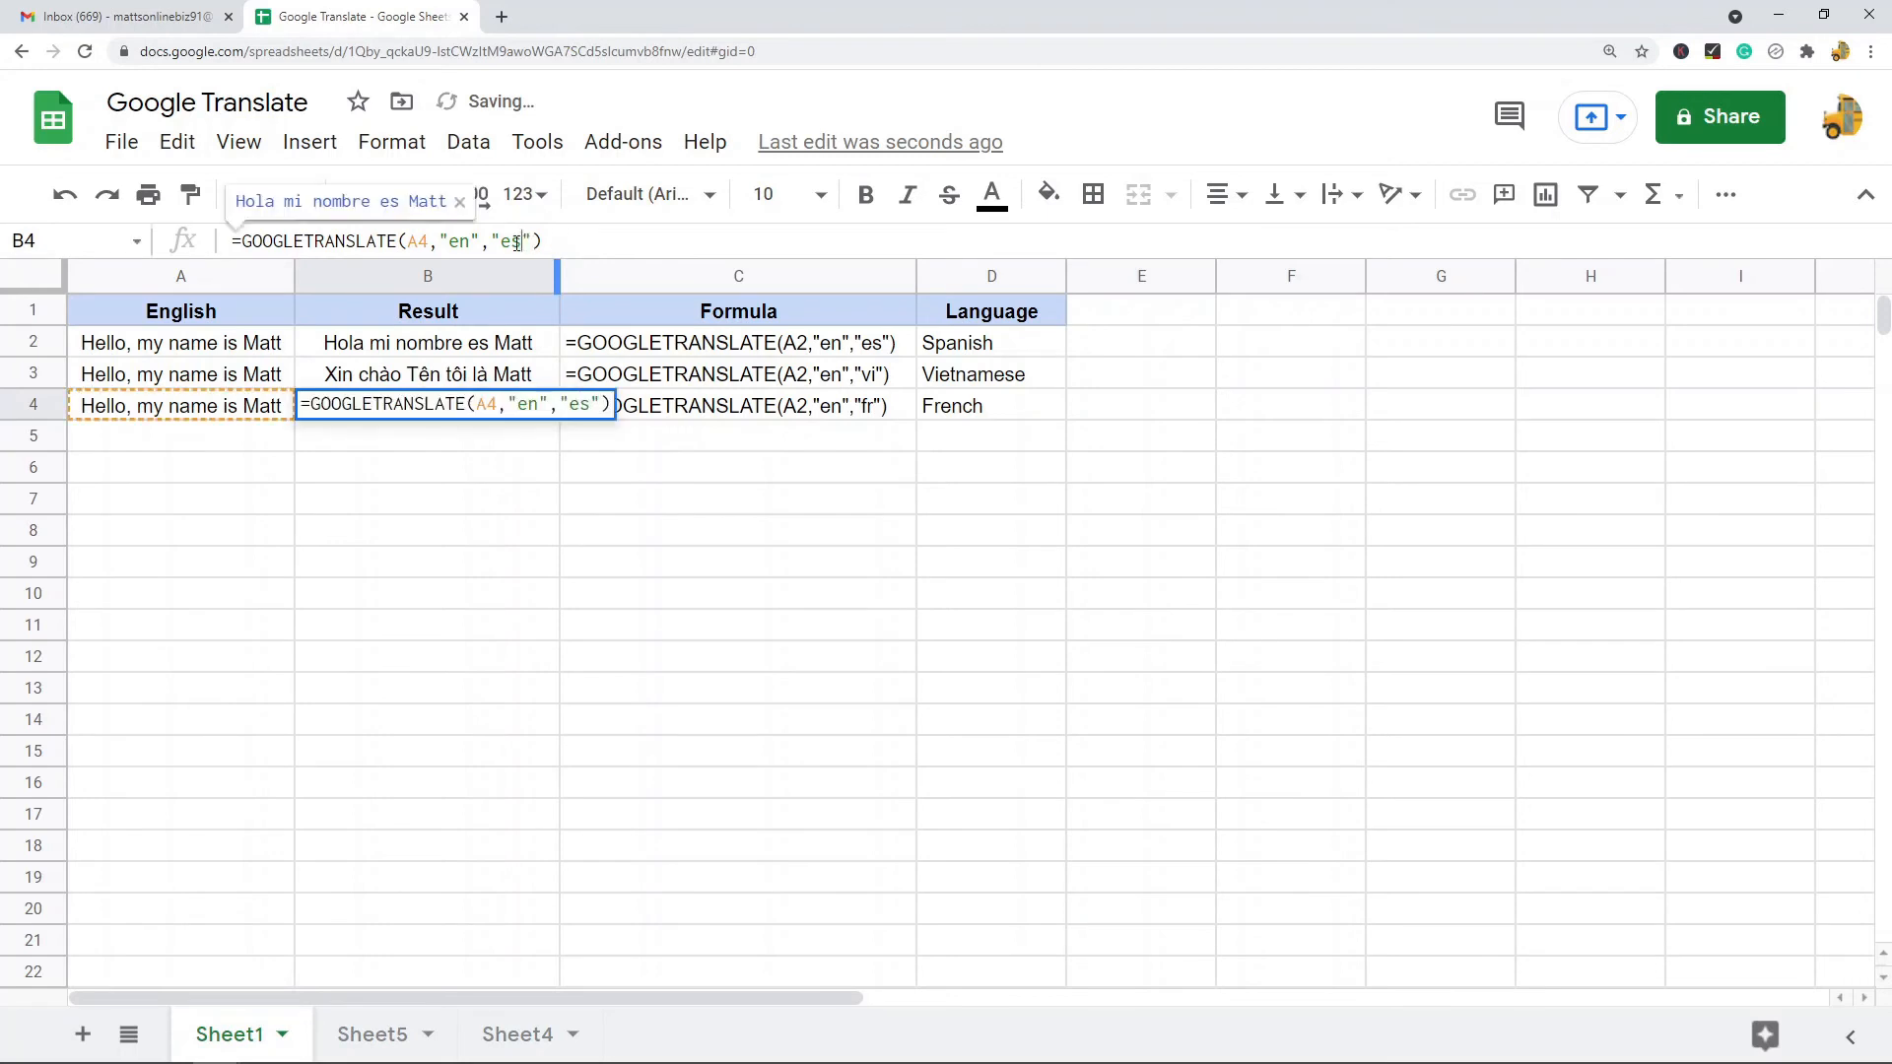
double_click(506, 241)
text(fr)
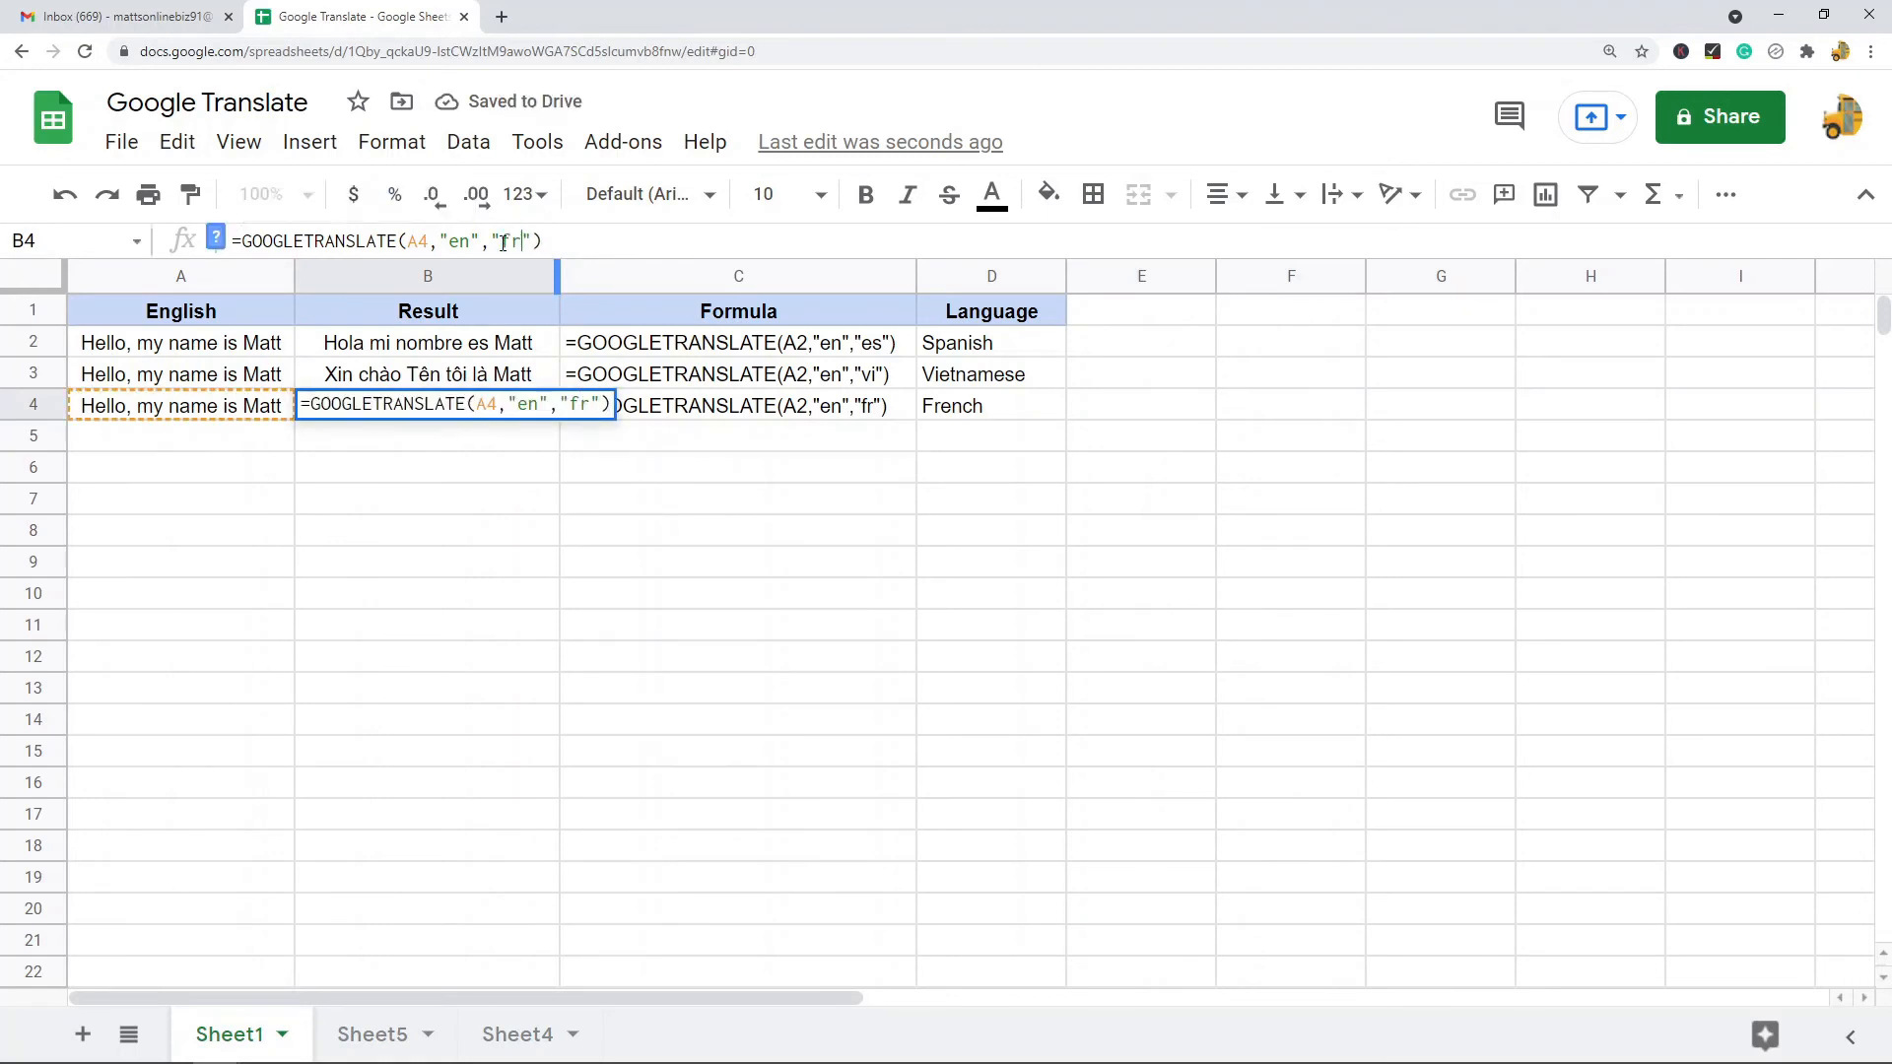
key(Return)
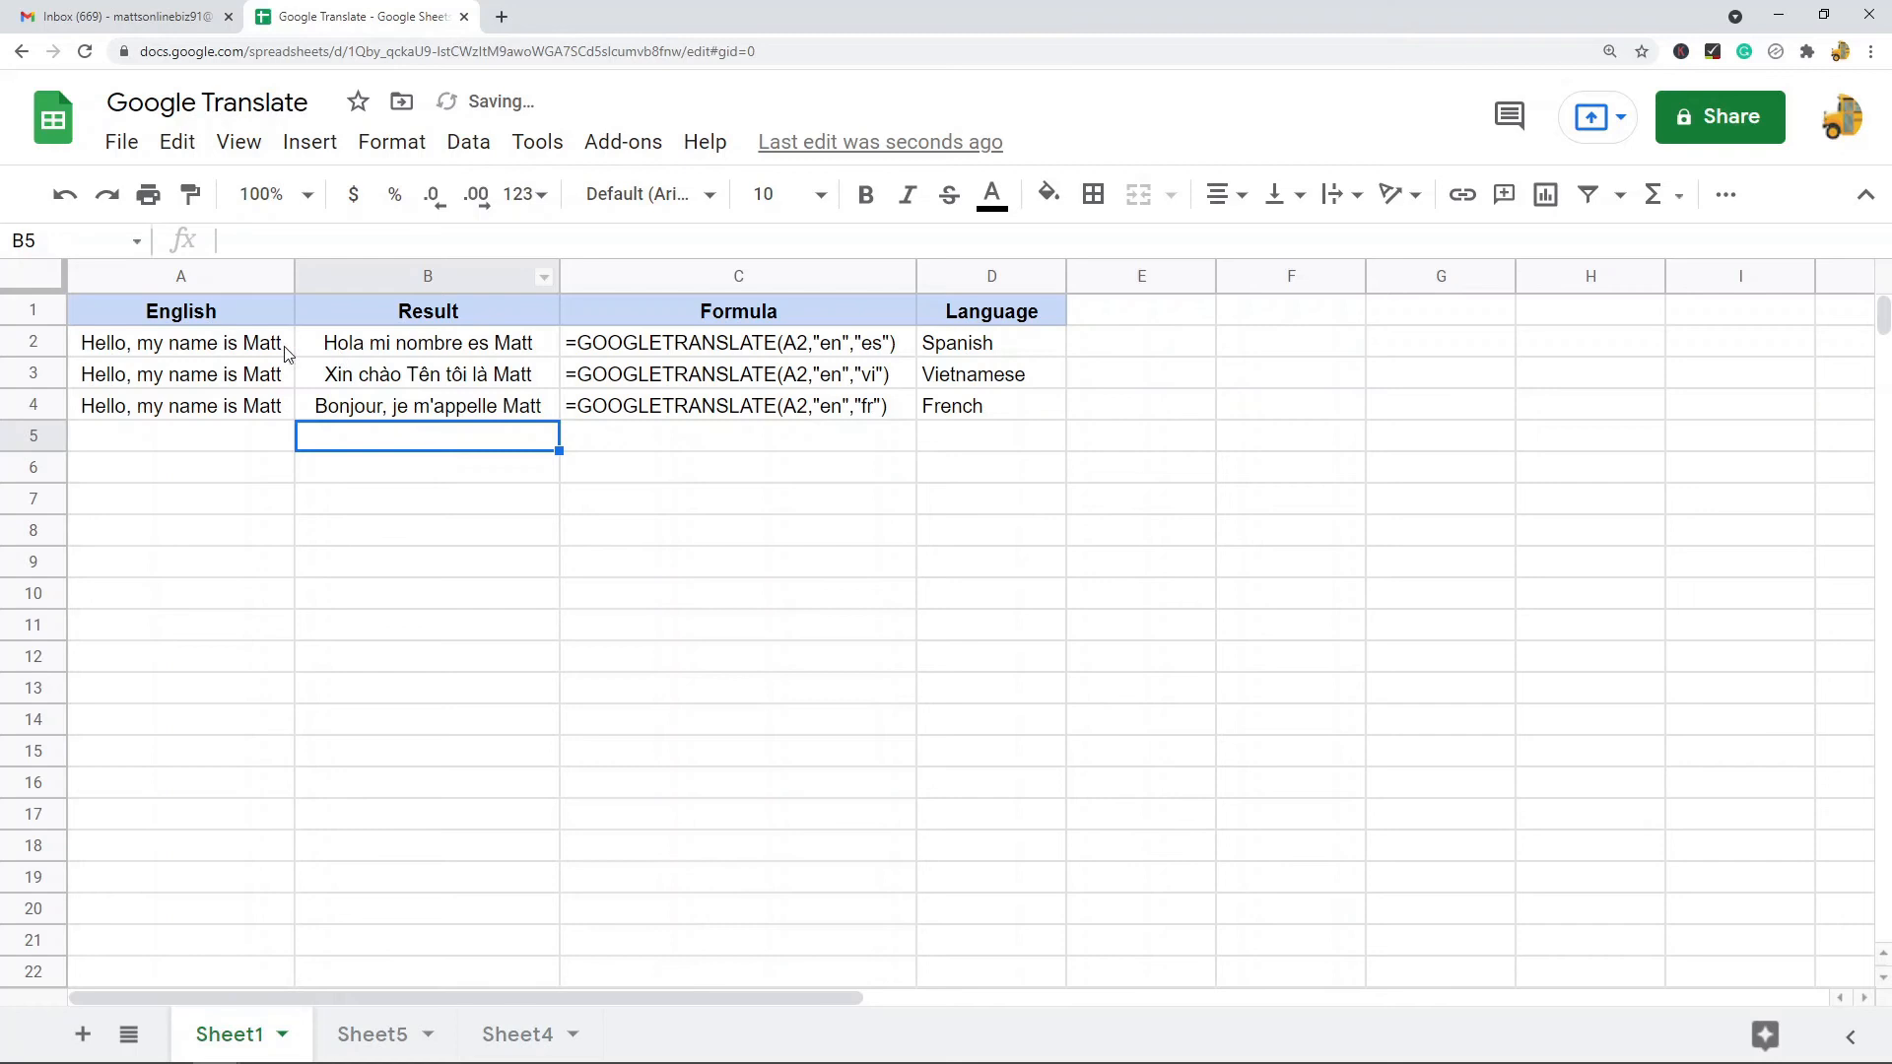
- Review the source texts and the translation formulas in B2:B4
click(242, 352)
drag(242, 357, 241, 414)
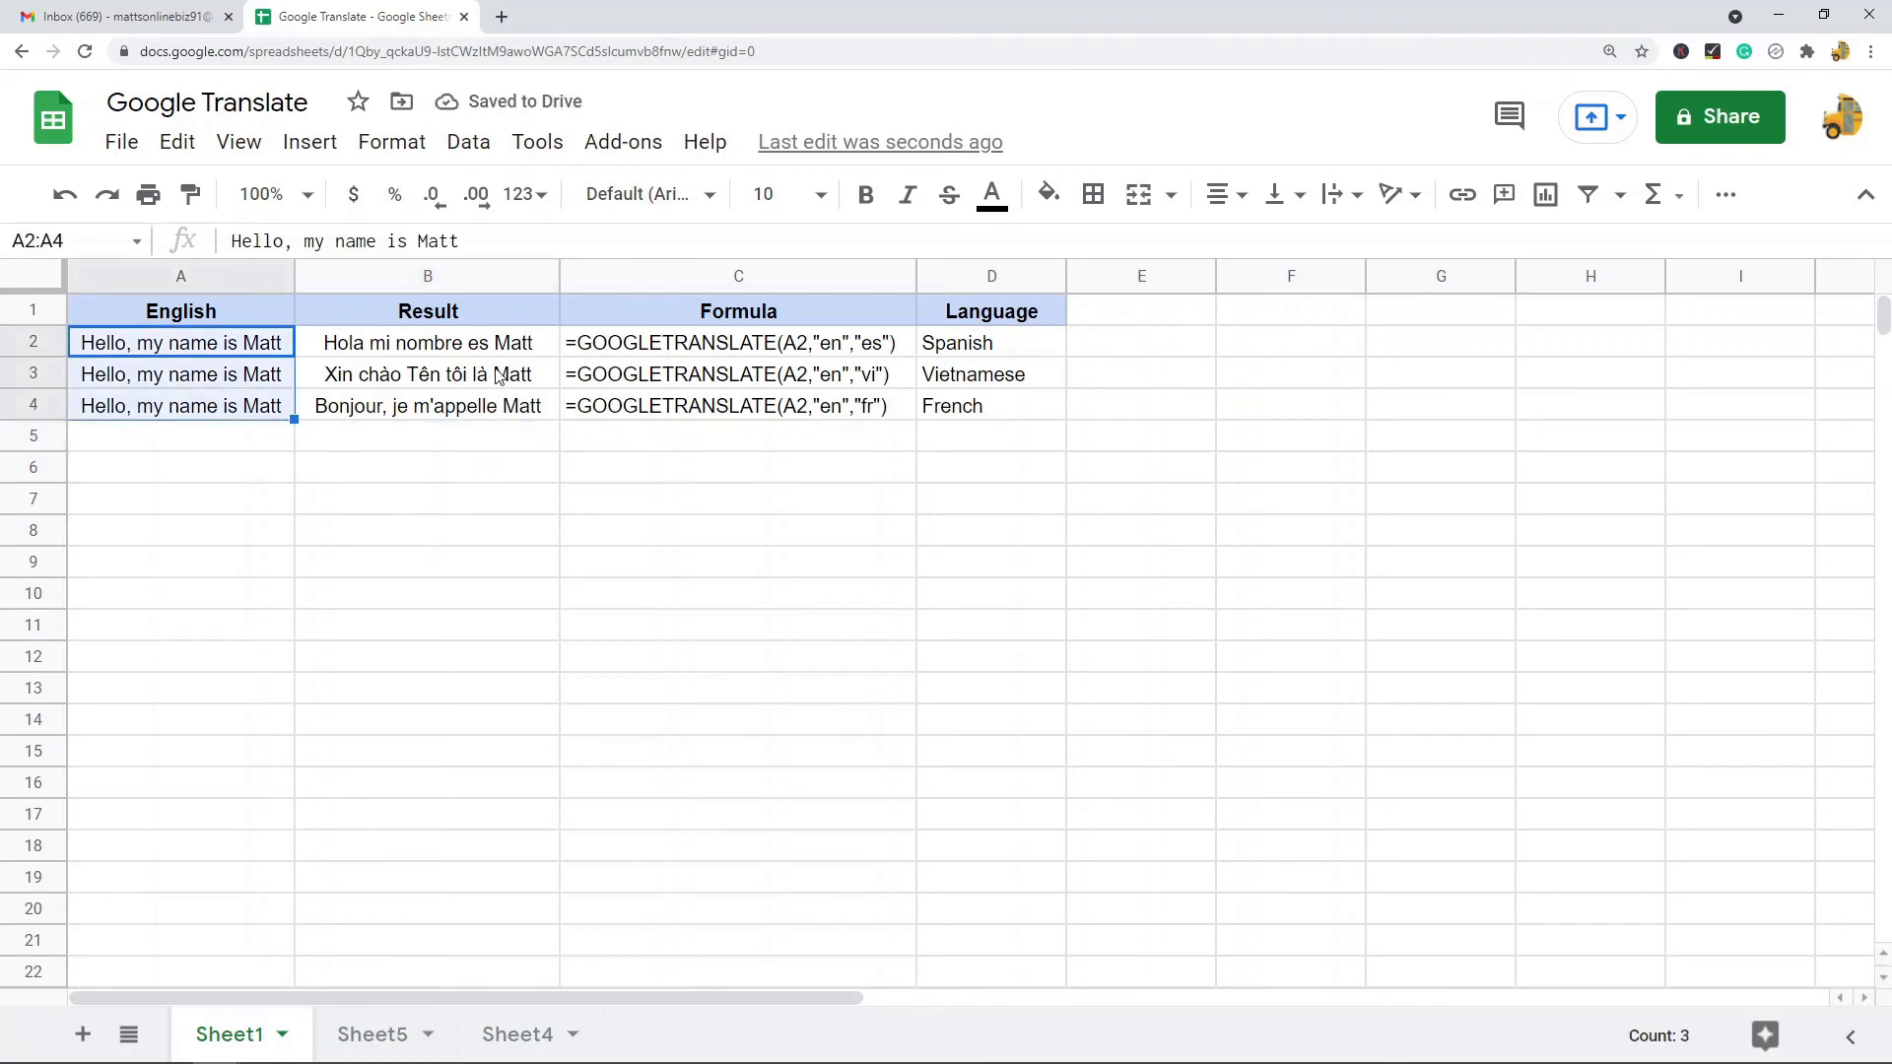
drag(487, 354, 484, 411)
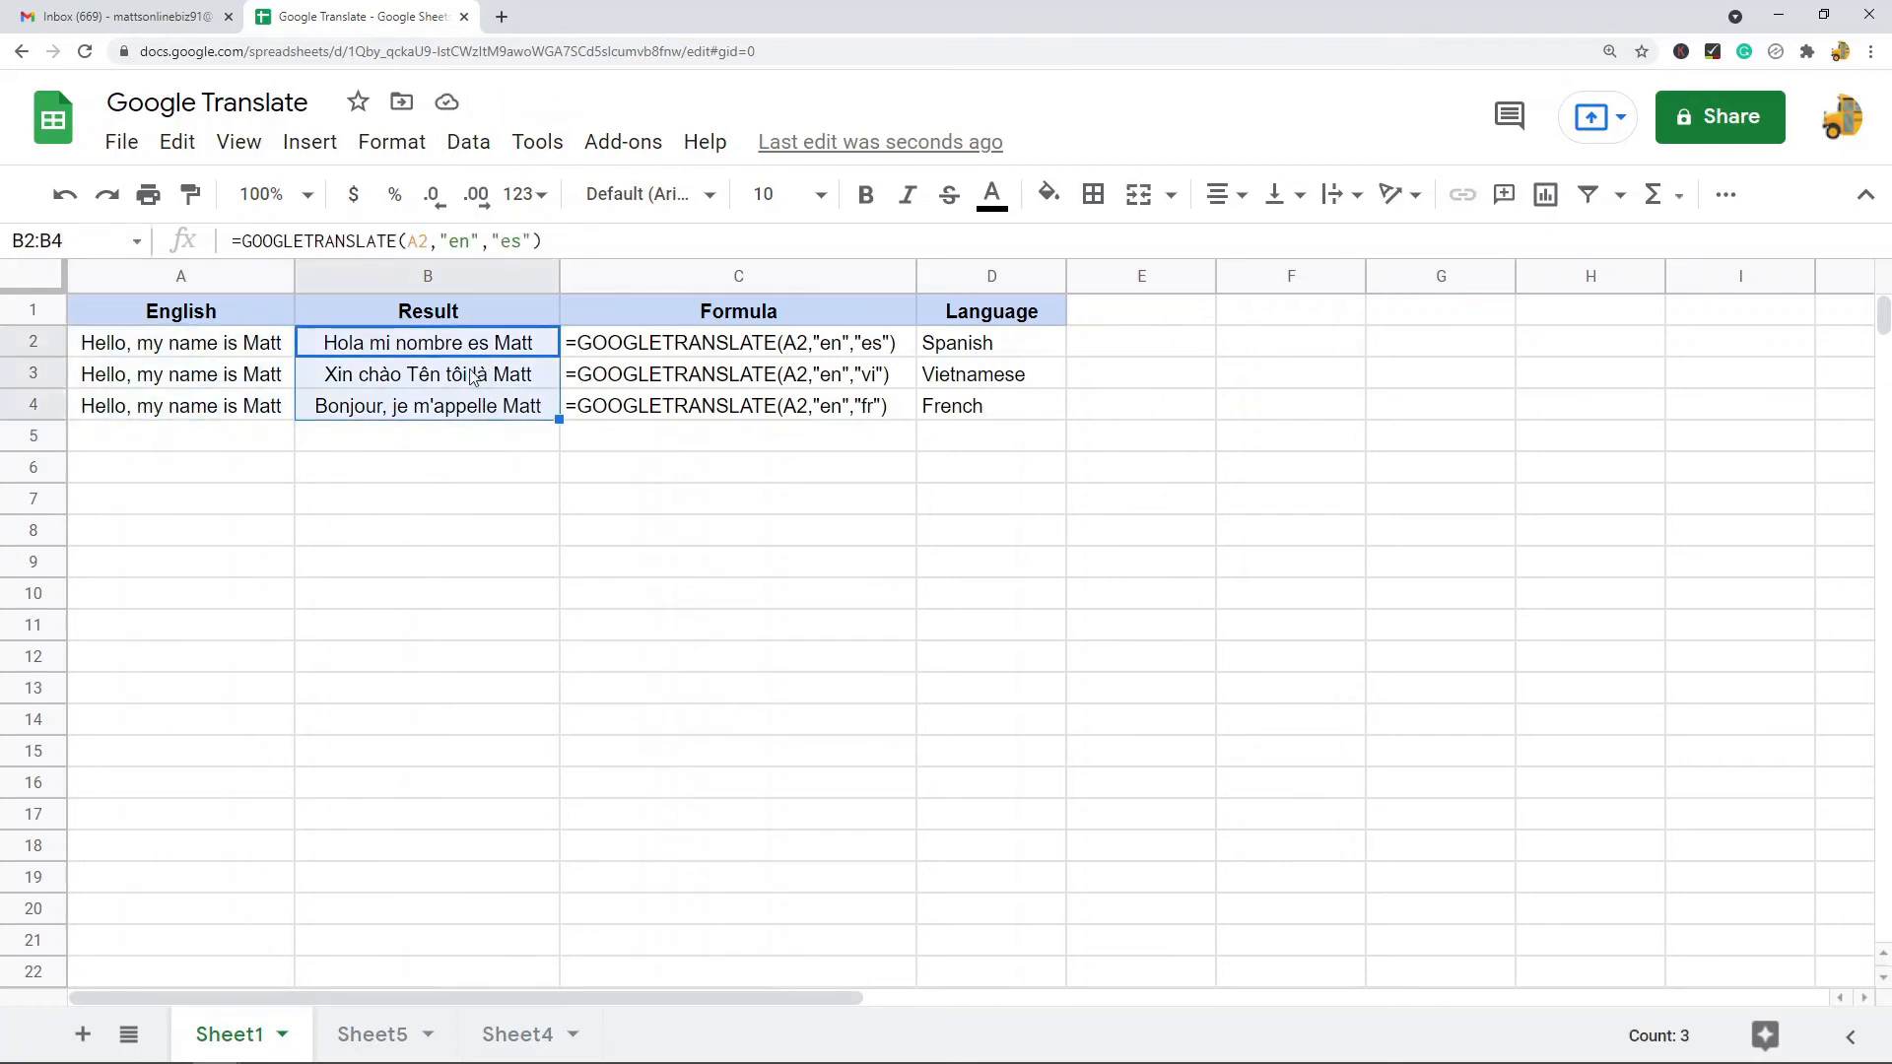
click(483, 351)
click(483, 381)
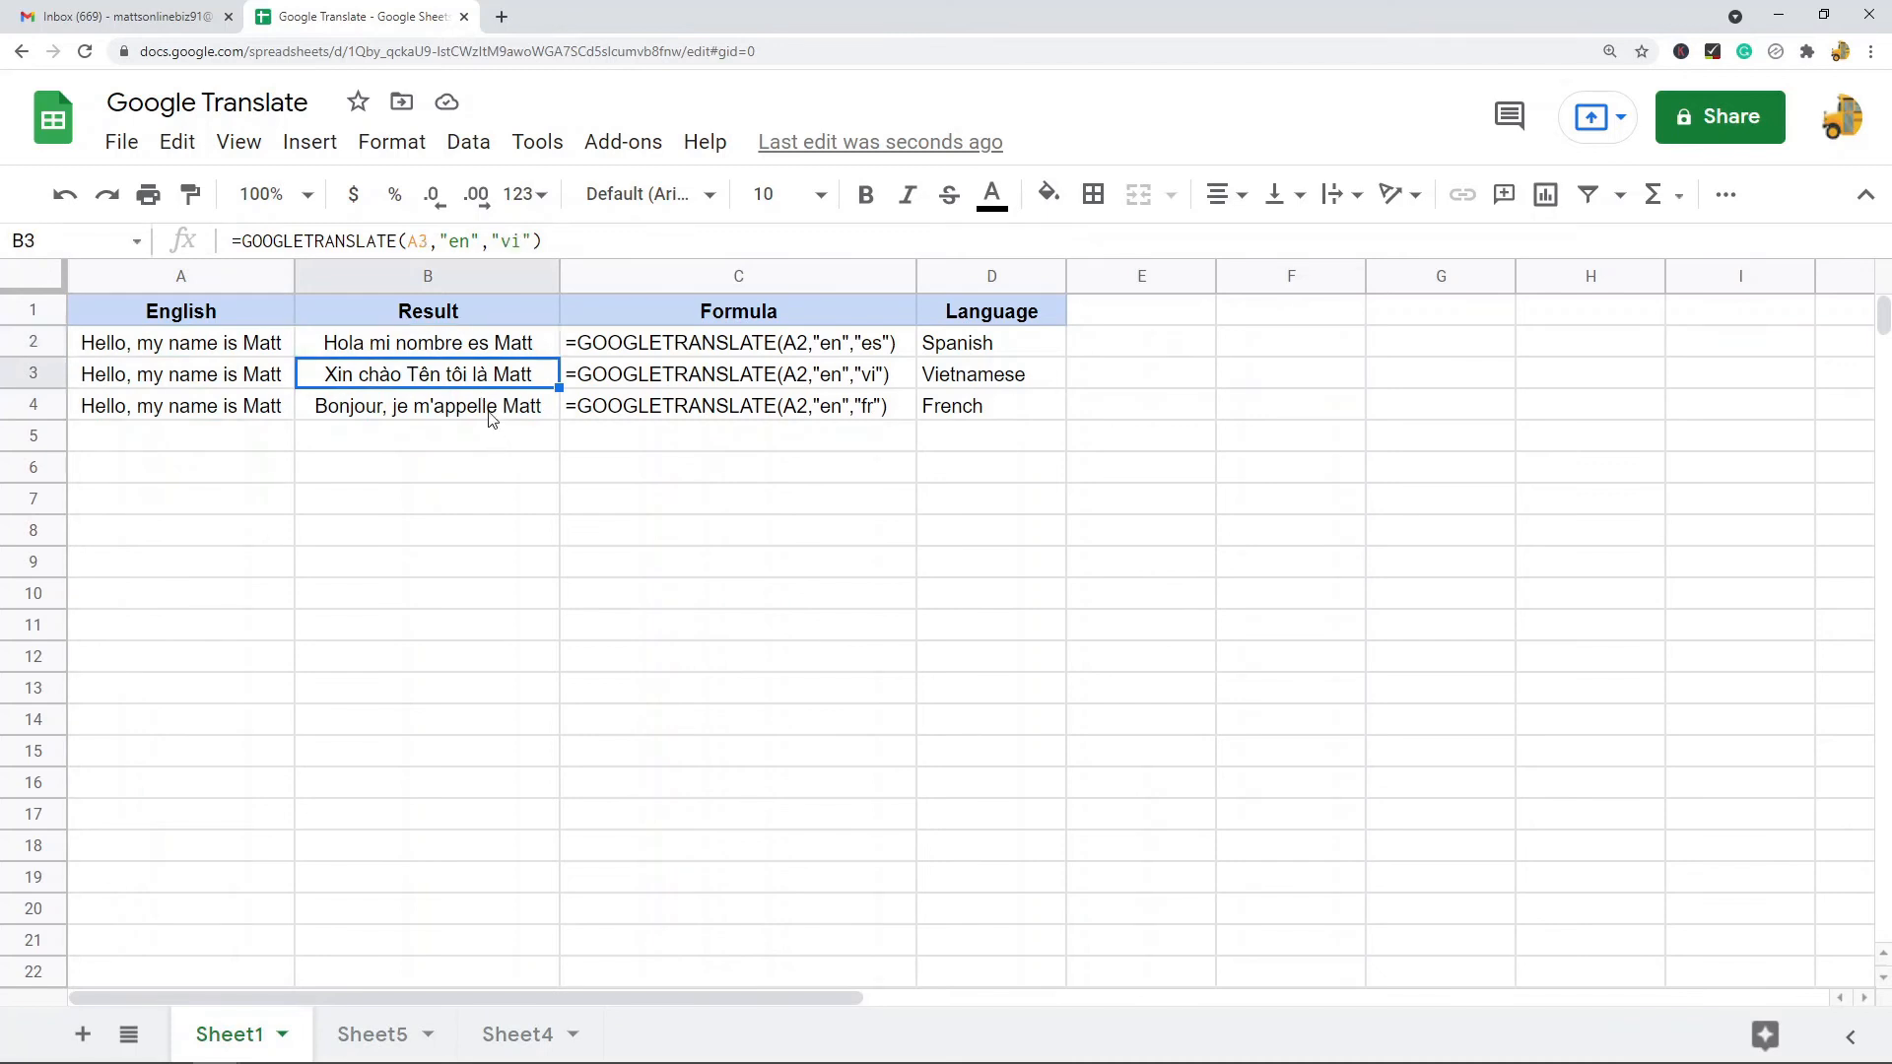
click(489, 413)
double_click(510, 241)
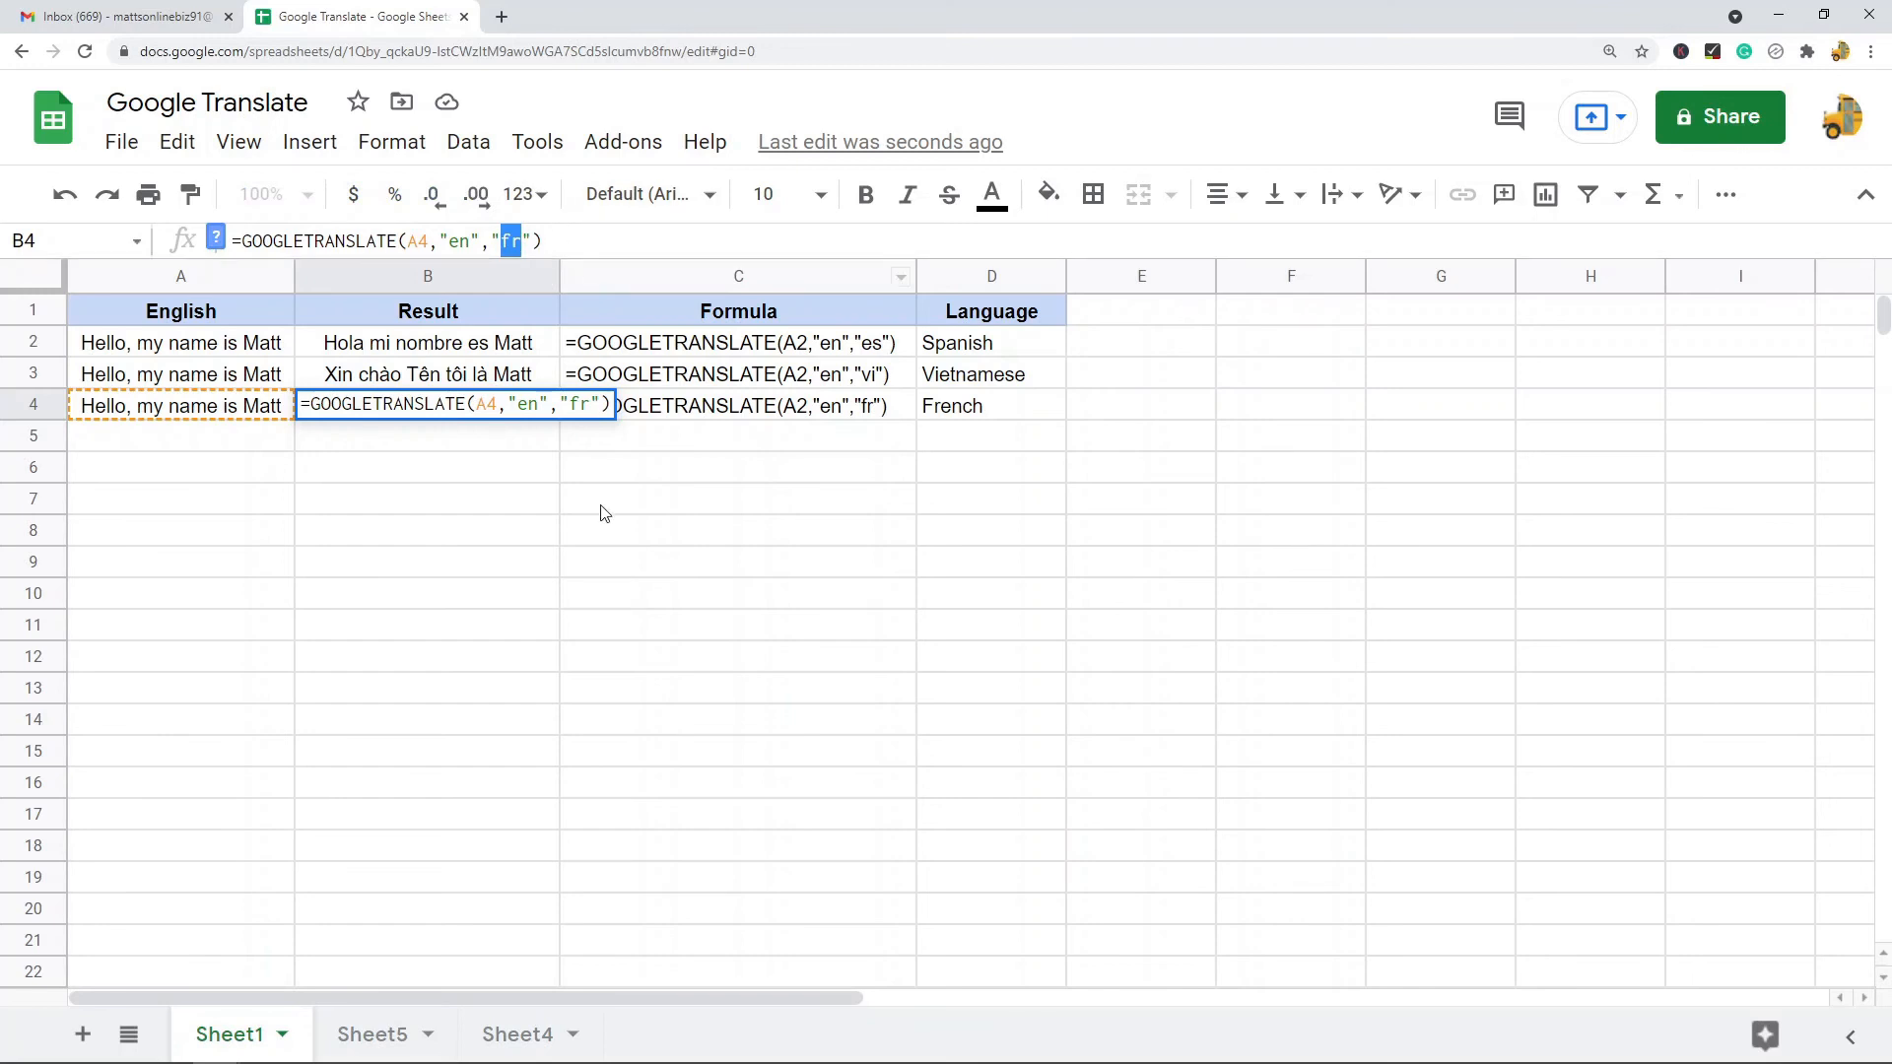
click(616, 548)
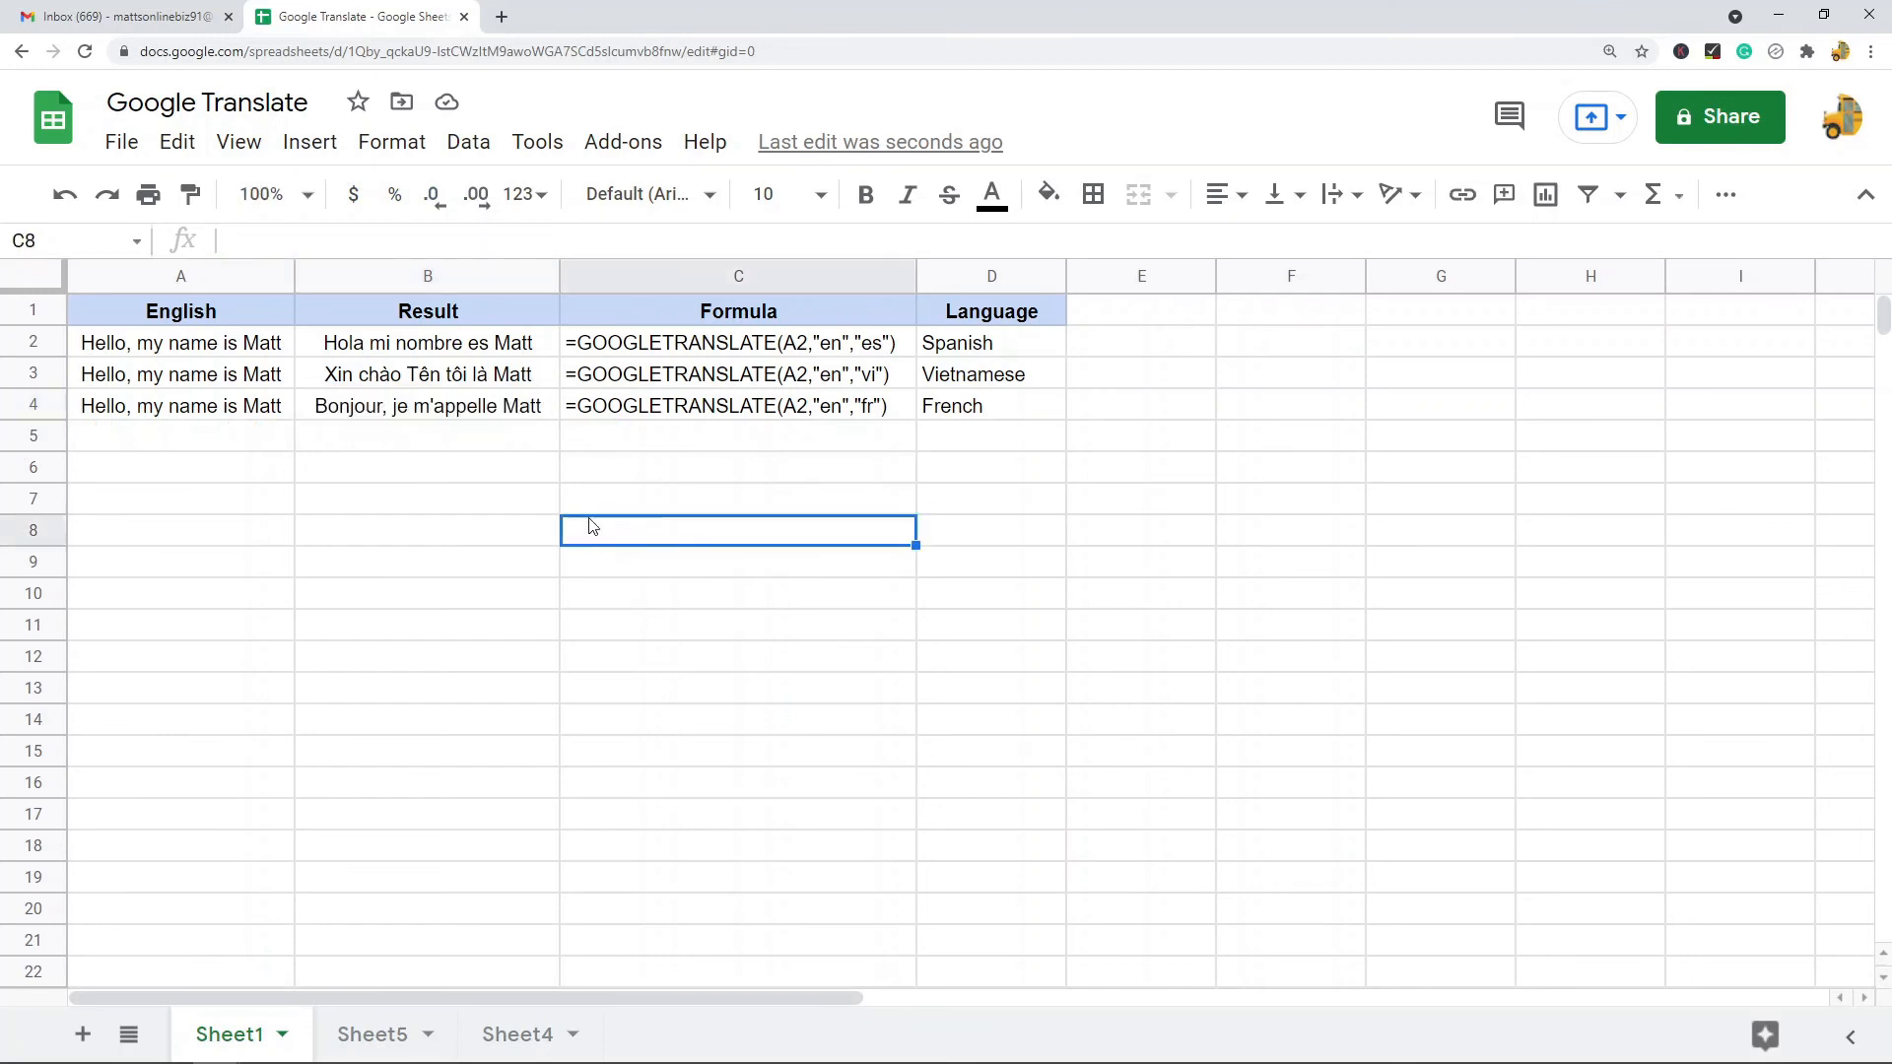